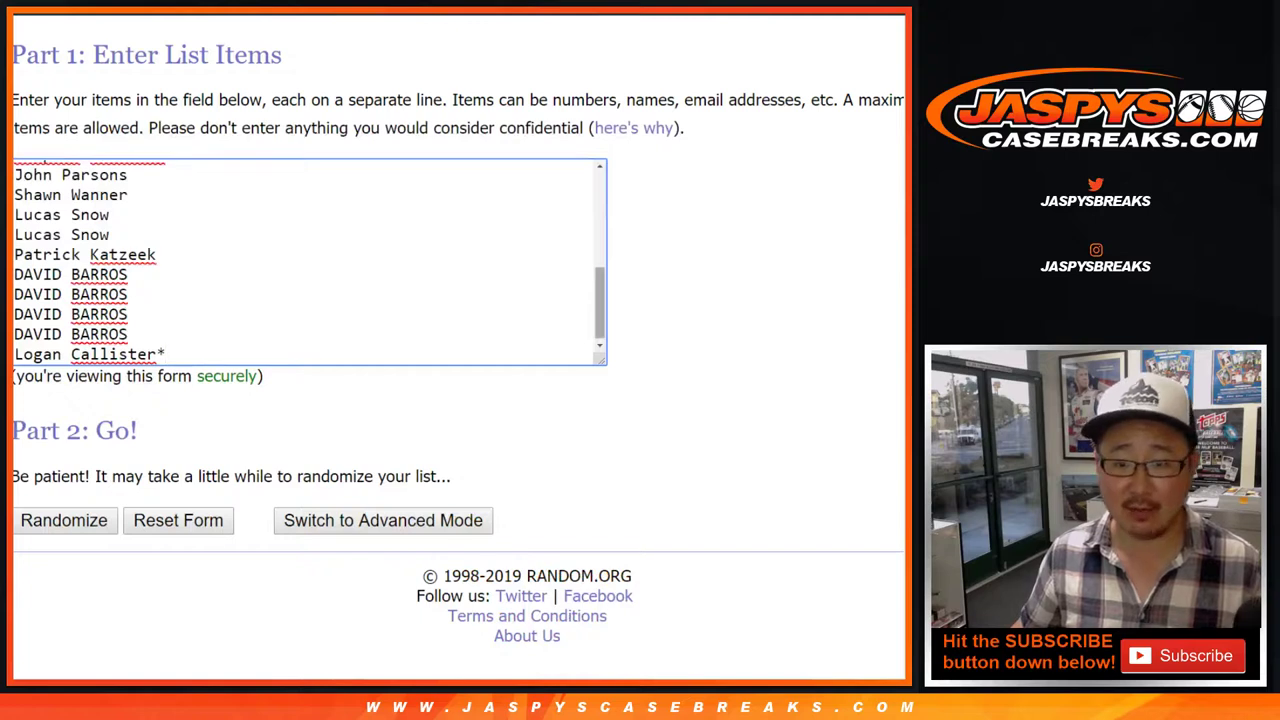
# Scroll up and back down the sold-out jersey break page before leaving it
pyautogui.scroll(2, 300, 260)
pyautogui.scroll(2, 300, 260)
pyautogui.scroll(-3, 300, 260)
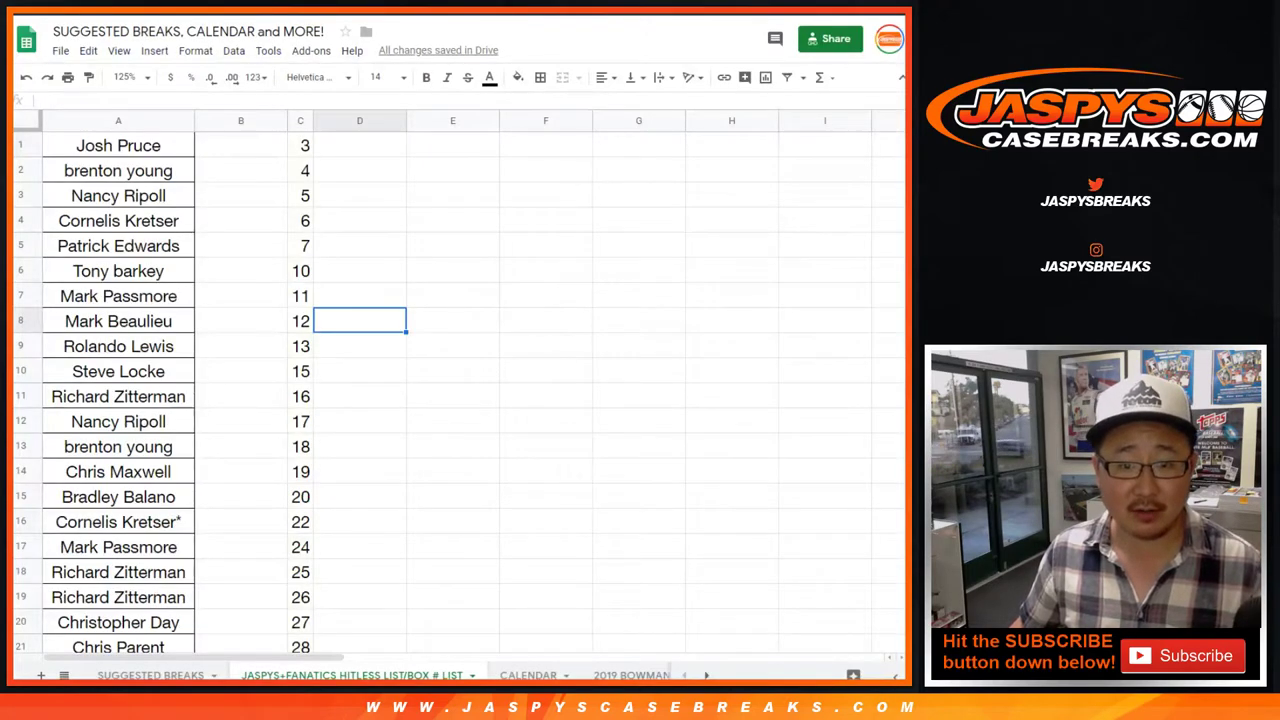
# Copy the box numbers C1:C48 from Sheets into the random.org list randomizer
pyautogui.click(300, 145)
pyautogui.scroll(-15, 300, 145)
pyautogui.hotkey('ctrl', 'shift', 'Down')
pyautogui.hotkey('ctrl', 'c')
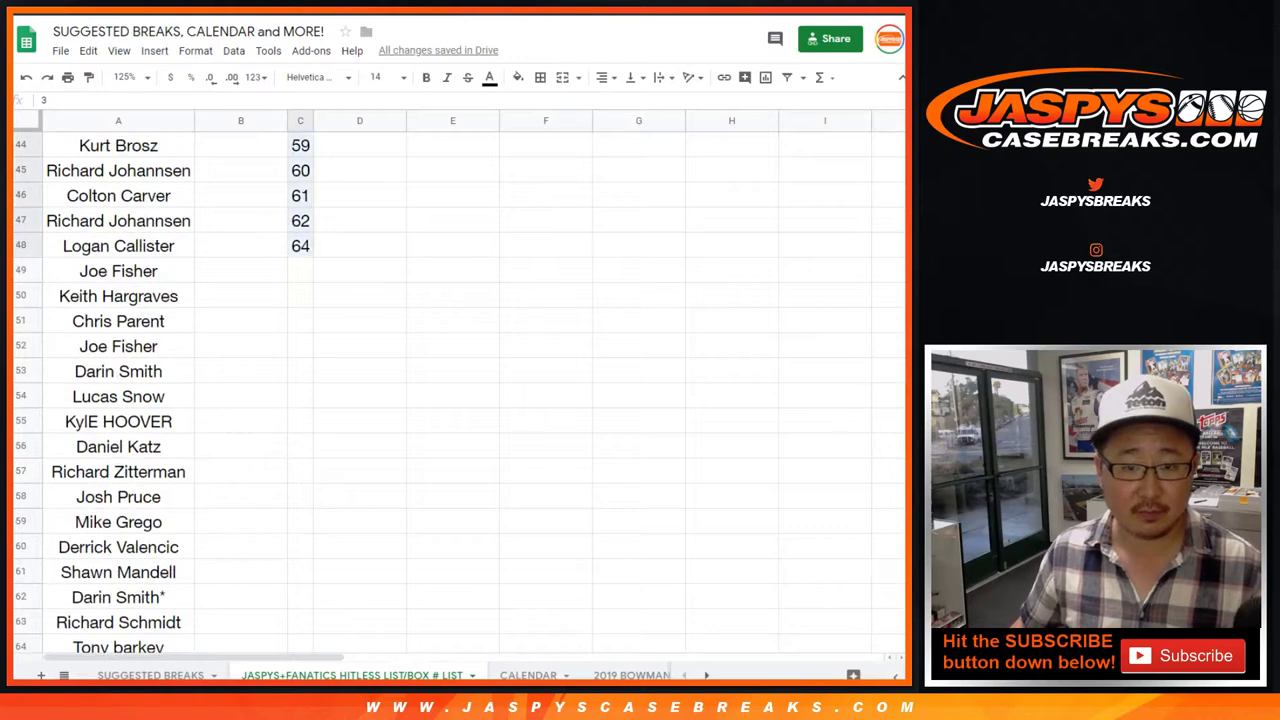
pyautogui.hotkey('alt', 'Tab')
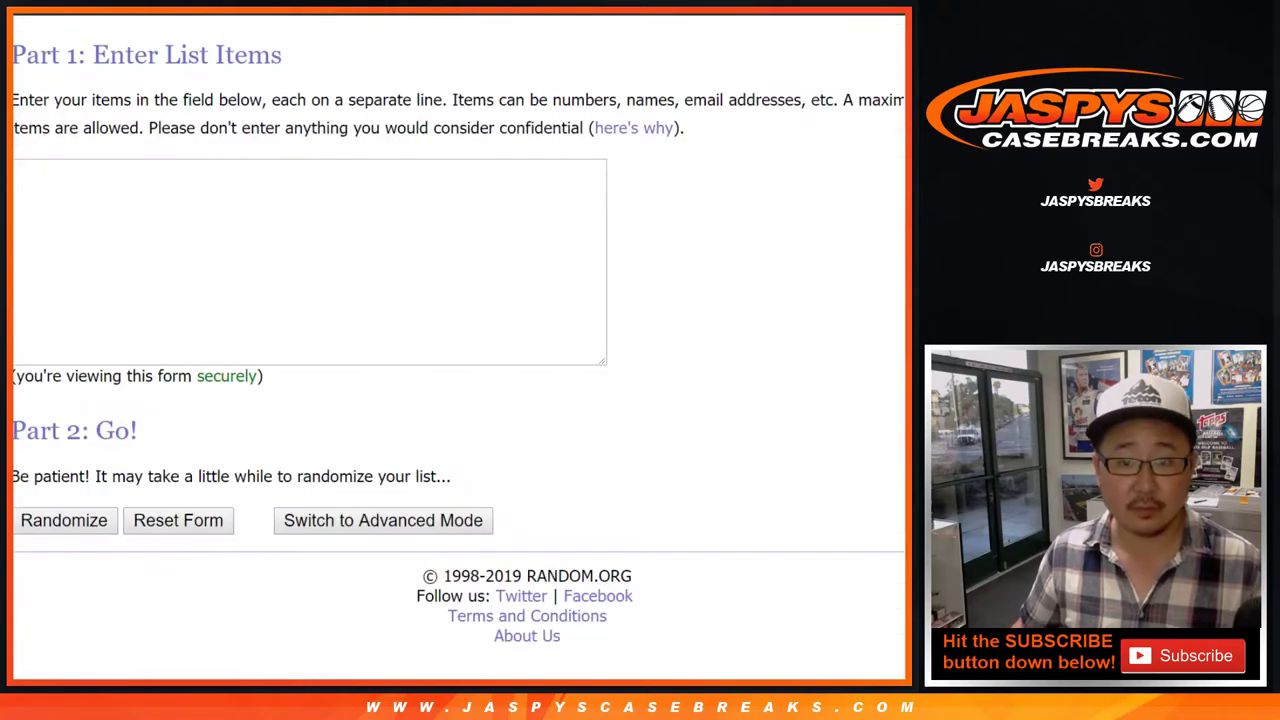
pyautogui.click(310, 260)
pyautogui.hotkey('ctrl', 'v')
# Bring up the Dice Roller page set to 2 dice, passing the empty TEAM LIST sheet
pyautogui.scroll(10, 310, 260)
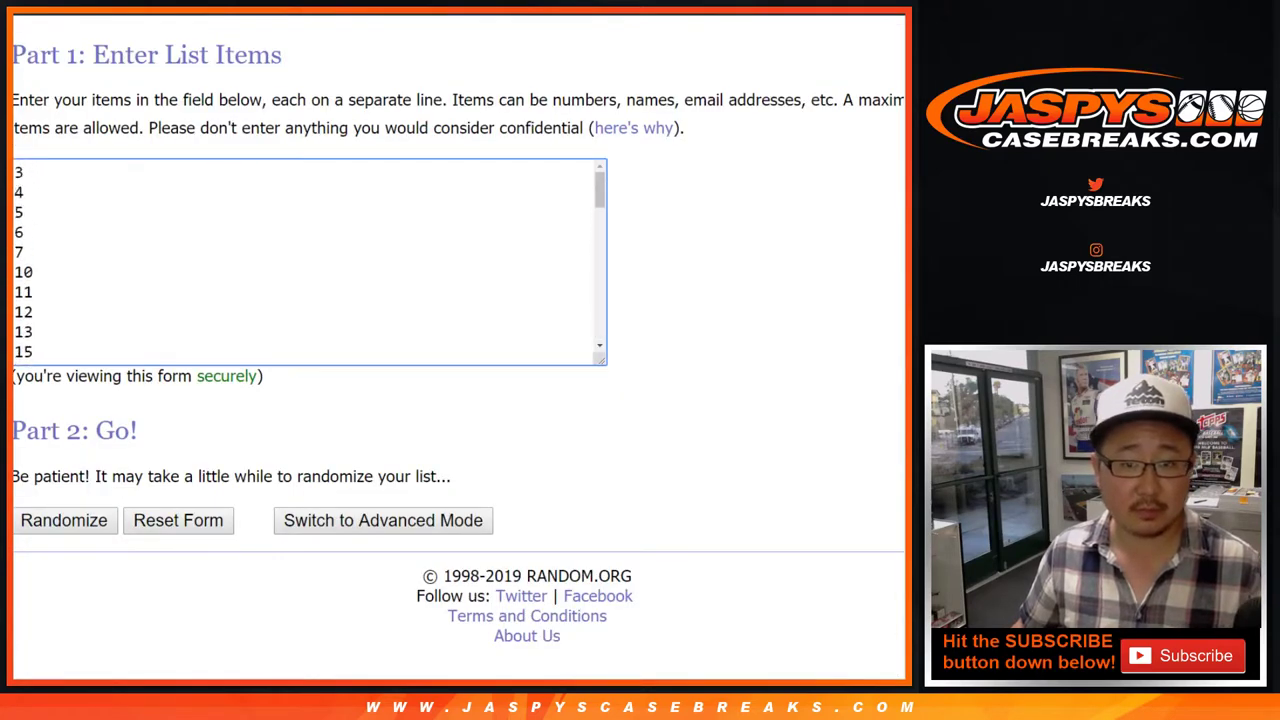
pyautogui.scroll(6, 310, 260)
pyautogui.hotkey('alt', 'Tab')
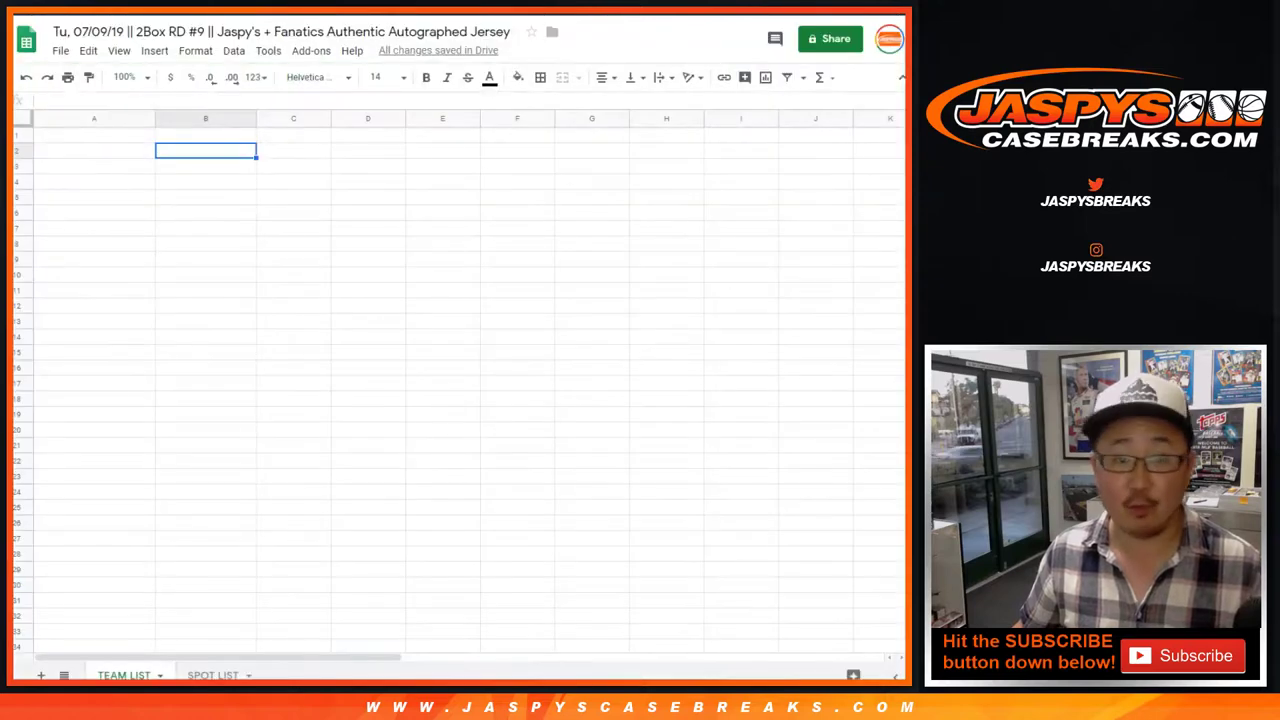
pyautogui.hotkey('alt', 'Tab')
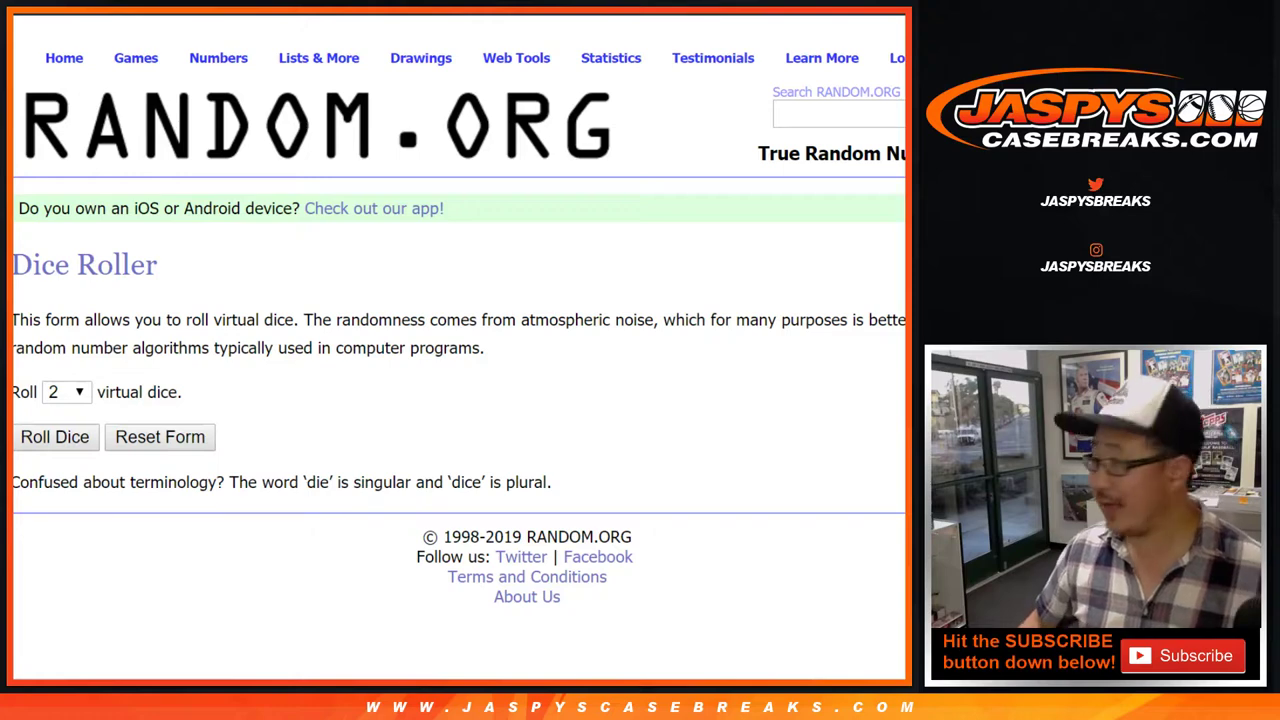
# Roll the two dice for a total of seven and start shuffling the buyer list
pyautogui.press('Return')
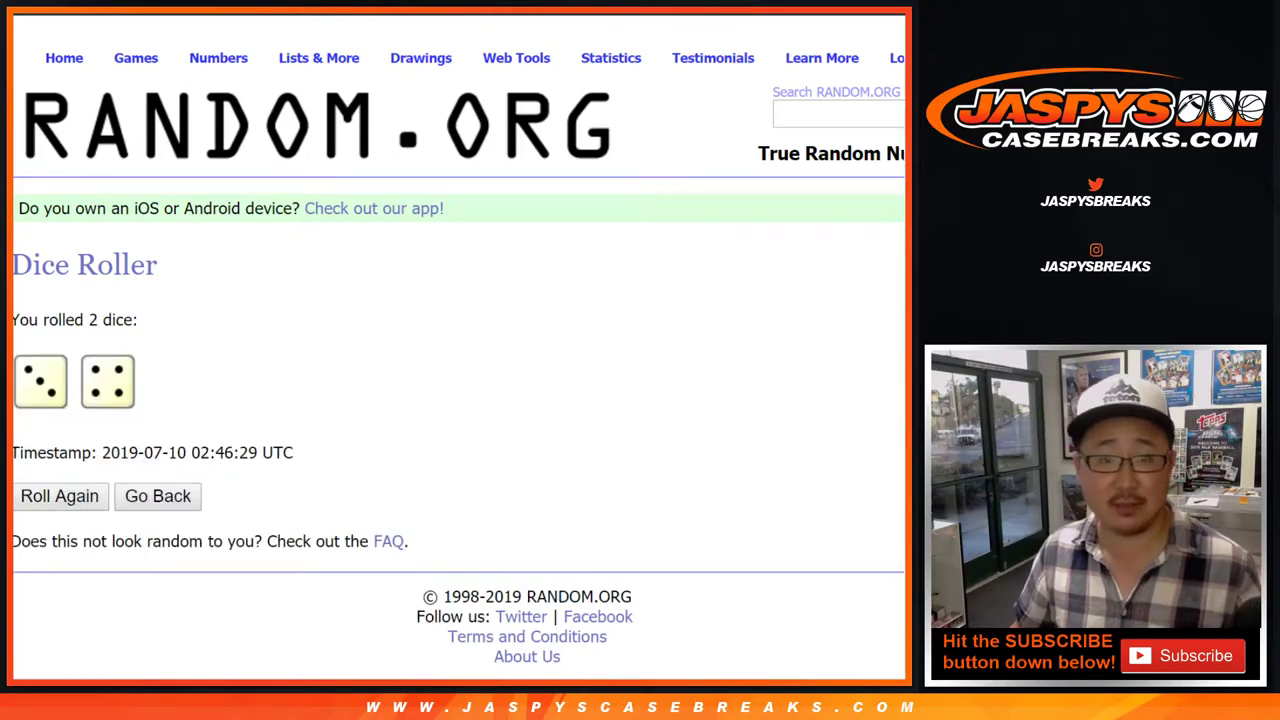
pyautogui.hotkey('ctrl', 'Tab')
pyautogui.press('Tab')
pyautogui.press('Return')
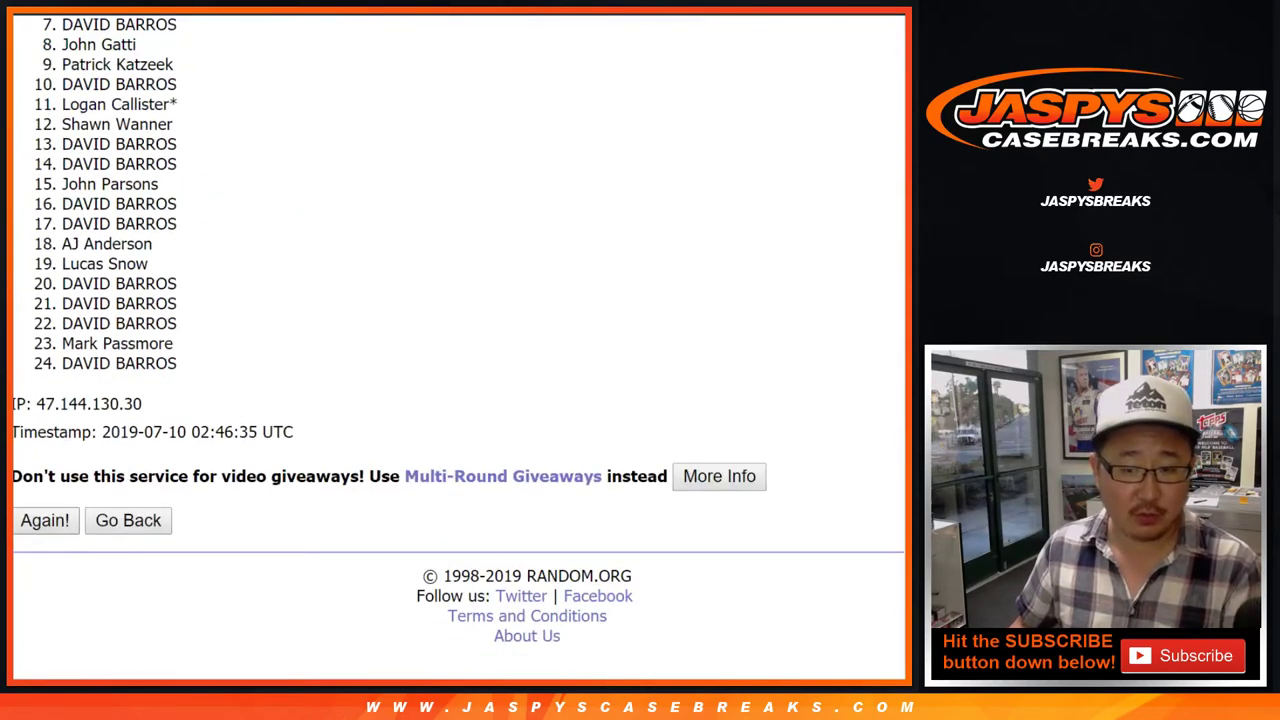
pyautogui.press('Return')
pyautogui.press('Return')
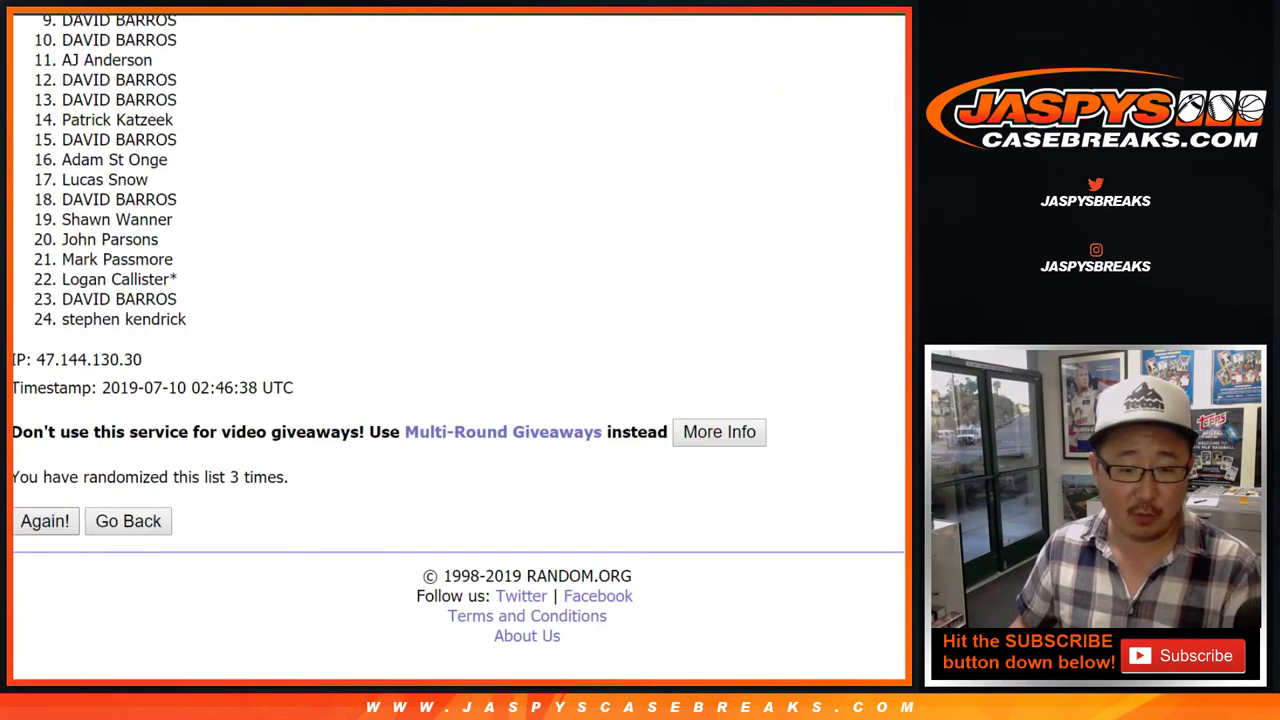
pyautogui.press('Return')
pyautogui.press('Return')
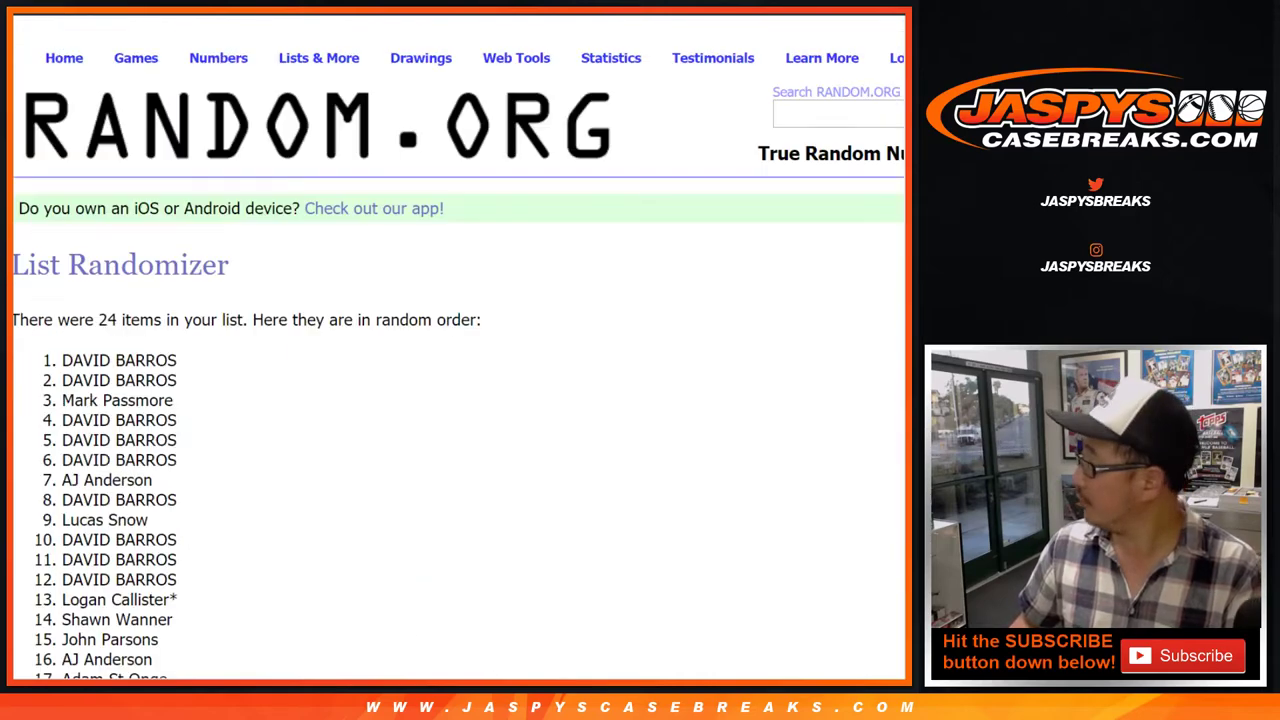
pyautogui.scroll(-5, 458, 350)
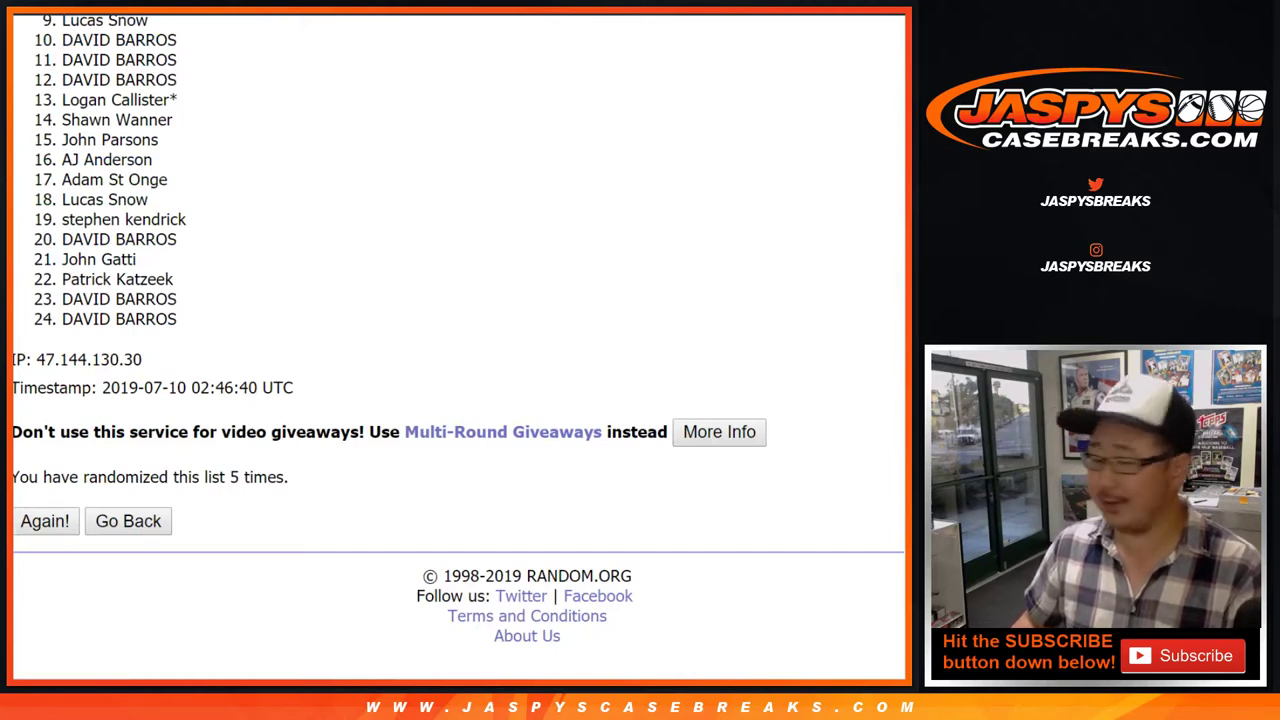
pyautogui.press('Return')
# Recheck the dice total, then finish the seventh shuffle of the buyer list
pyautogui.hotkey('ctrl', 'Tab')
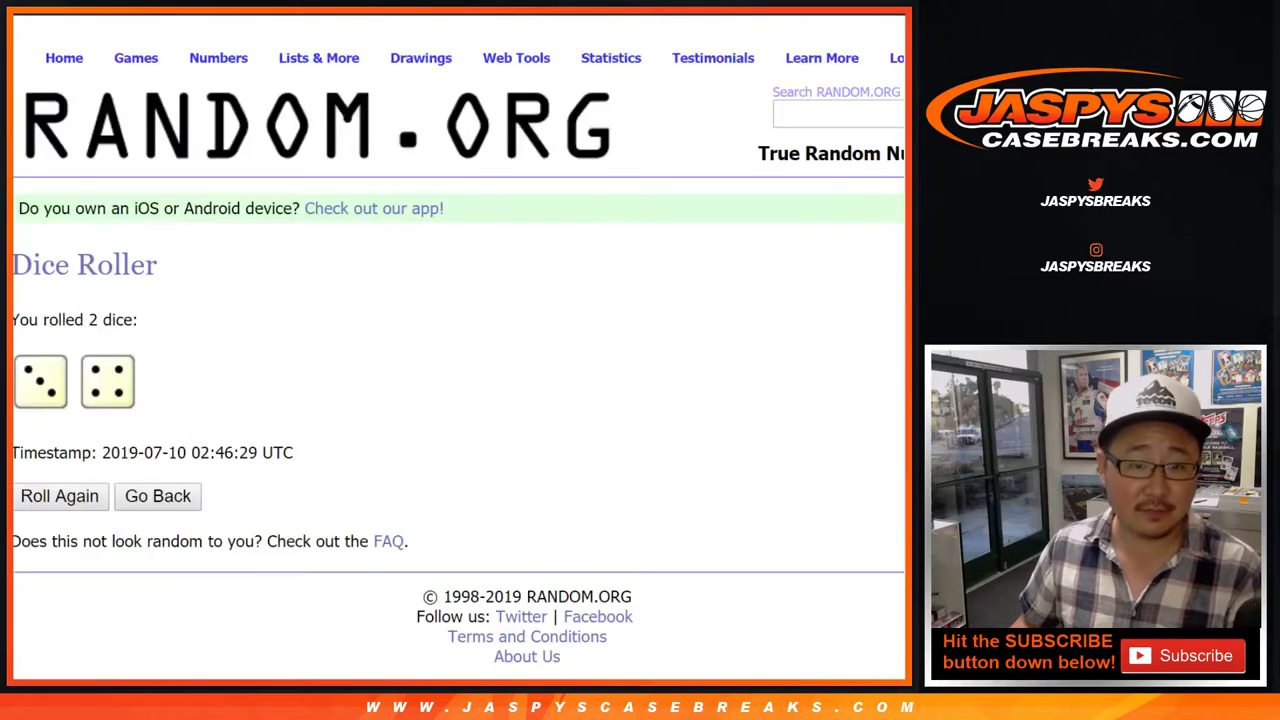
pyautogui.hotkey('ctrl', 'Tab')
pyautogui.scroll(-5, 458, 350)
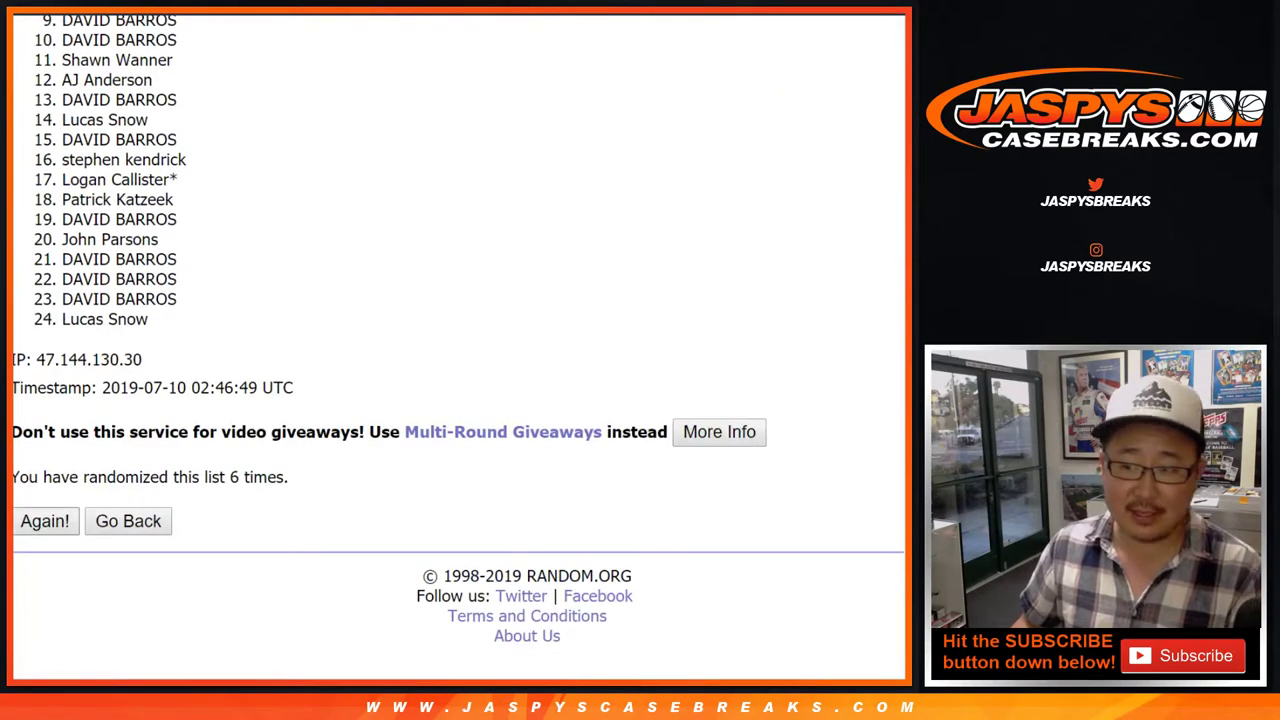
pyautogui.press('Return')
pyautogui.scroll(-5, 458, 350)
pyautogui.scroll(5, 458, 350)
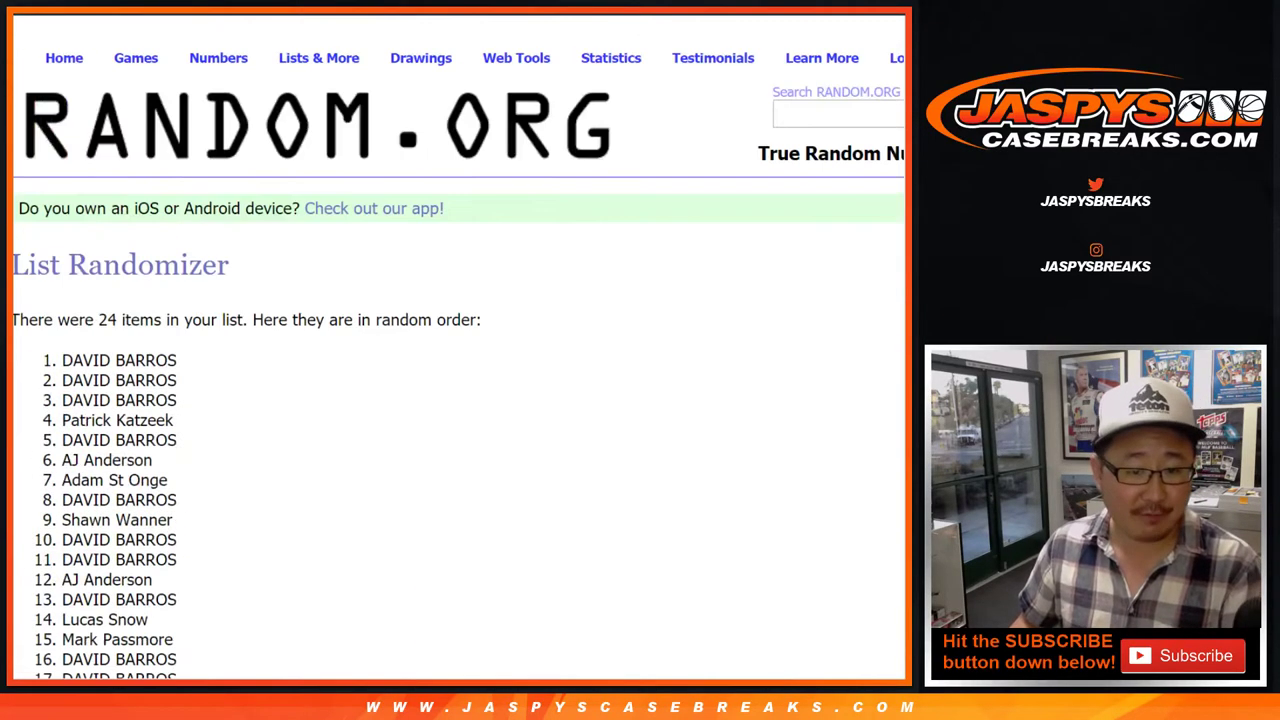
# Paste the shuffled buyer names into column A of TEAM LIST starting at A1
pyautogui.moveTo(60, 352)
pyautogui.mouseDown()
pyautogui.moveTo(180, 665)
pyautogui.moveTo(200, 306)
pyautogui.moveTo(150, 322)
pyautogui.mouseUp()
pyautogui.hotkey('ctrl', 'Tab')
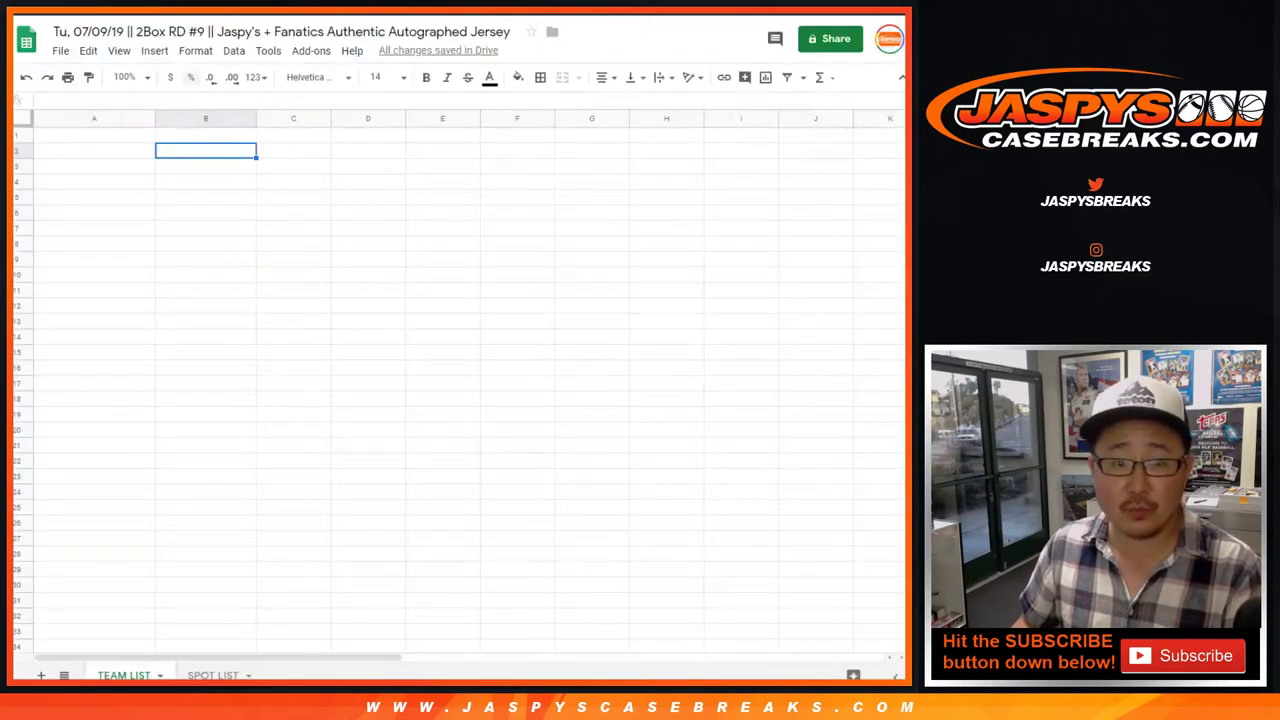
pyautogui.rightClick(125, 142)
pyautogui.click(166, 198)
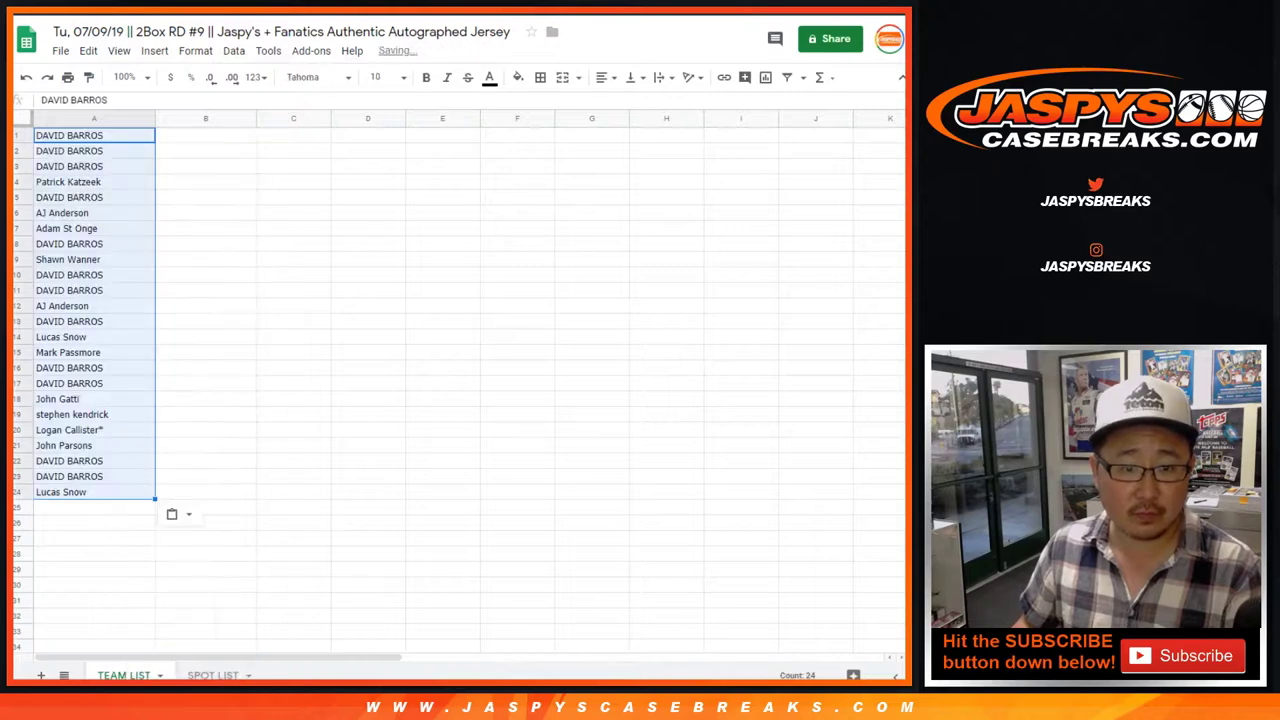
# Shuffle the 24 divisions seven times and select the final order, ending NL West, AL East
pyautogui.hotkey('ctrl', 'Tab')
pyautogui.hotkey('ctrl', 'Tab')
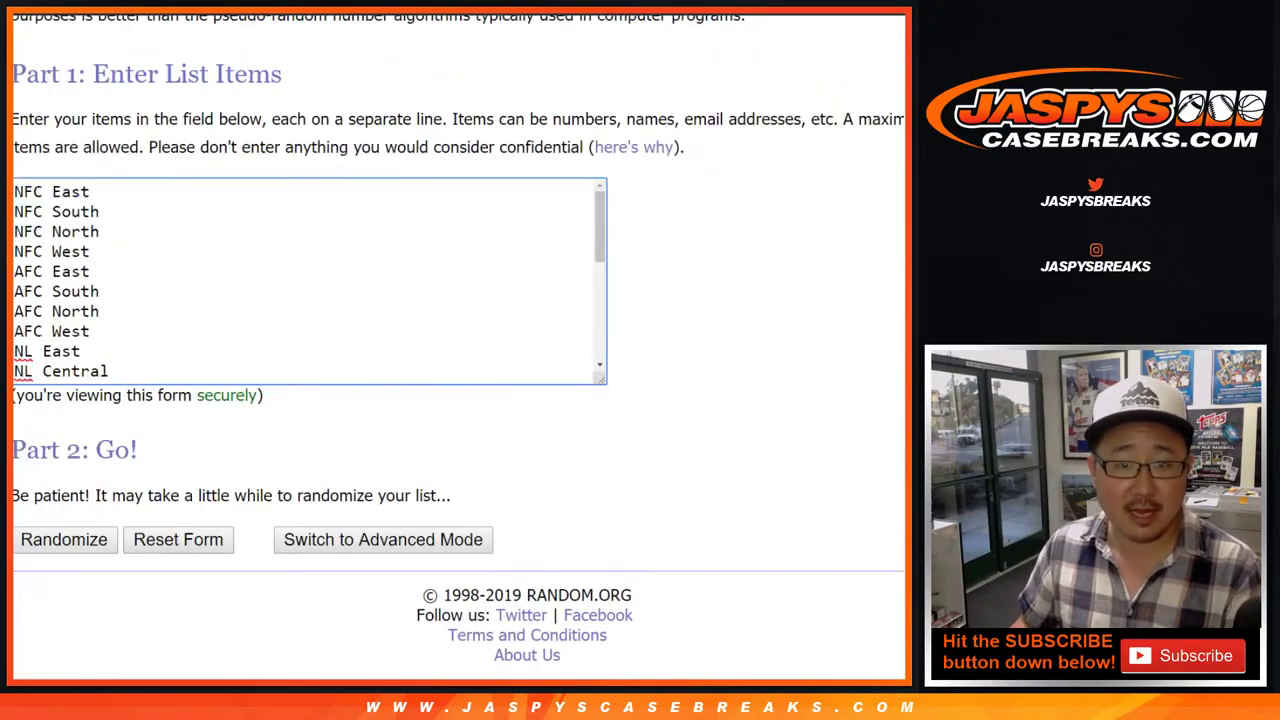
pyautogui.press('Tab')
pyautogui.press('Return')
pyautogui.press('End')
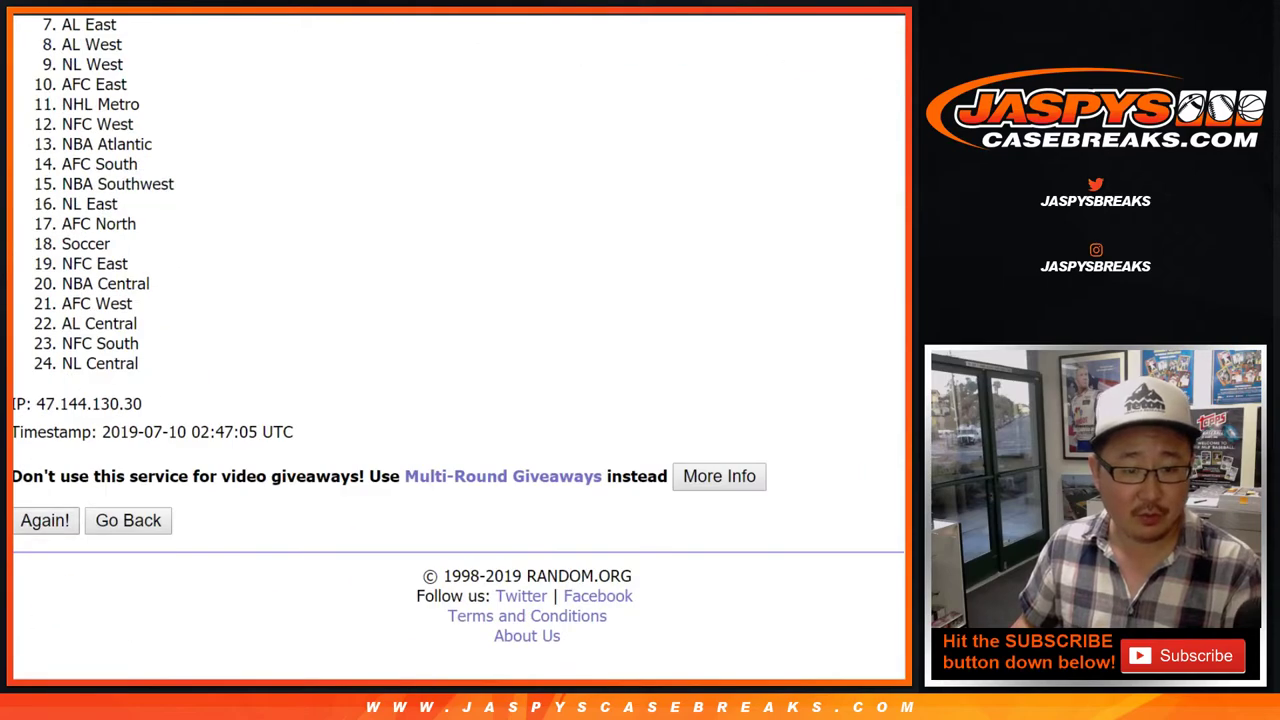
pyautogui.press('Return')
pyautogui.press('Return')
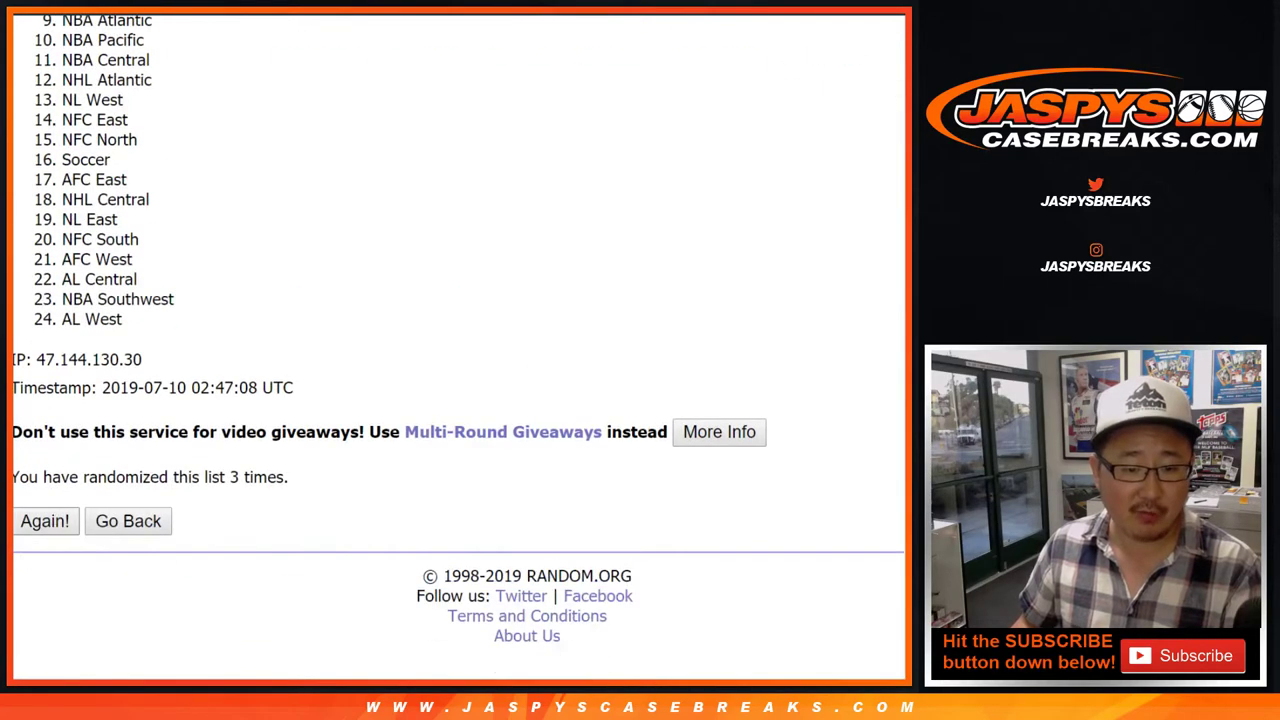
pyautogui.press('Return')
pyautogui.press('Return')
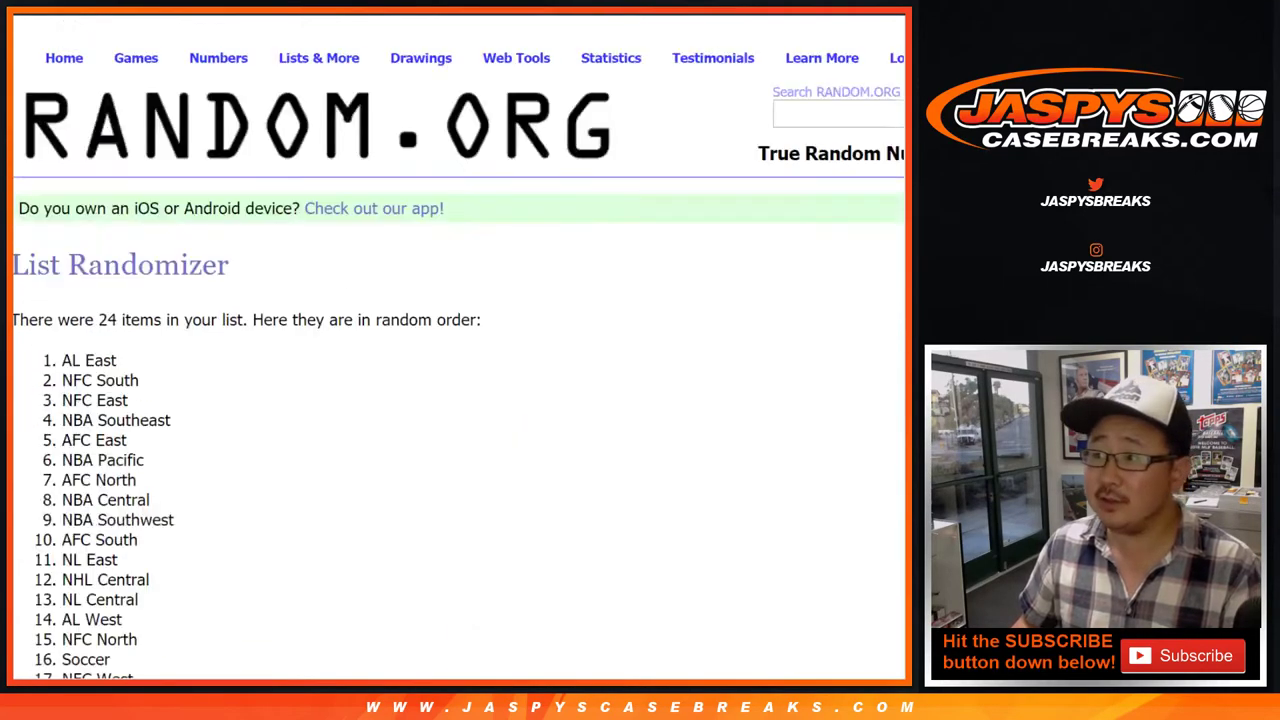
pyautogui.press('Return')
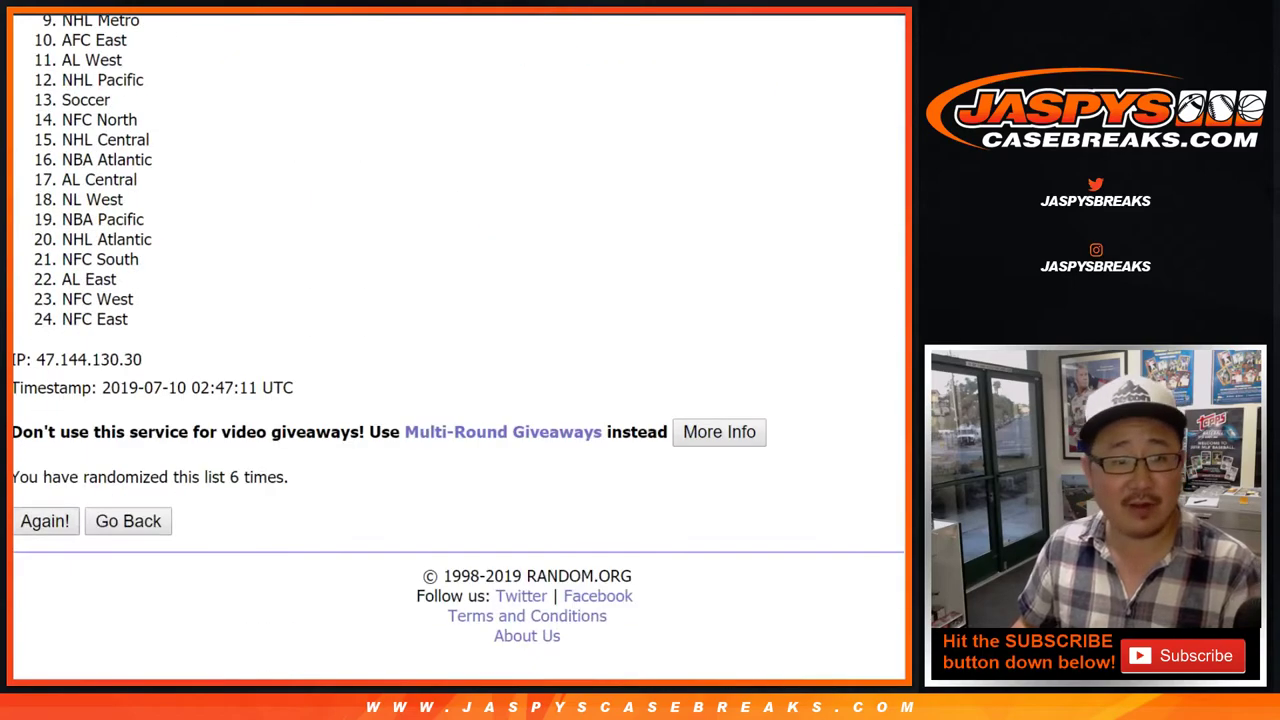
pyautogui.press('Return')
pyautogui.scroll(5, 458, 350)
pyautogui.moveTo(62, 360)
pyautogui.mouseDown()
pyautogui.moveTo(130, 580)
pyautogui.moveTo(124, 299)
pyautogui.moveTo(116, 319)
pyautogui.mouseUp()
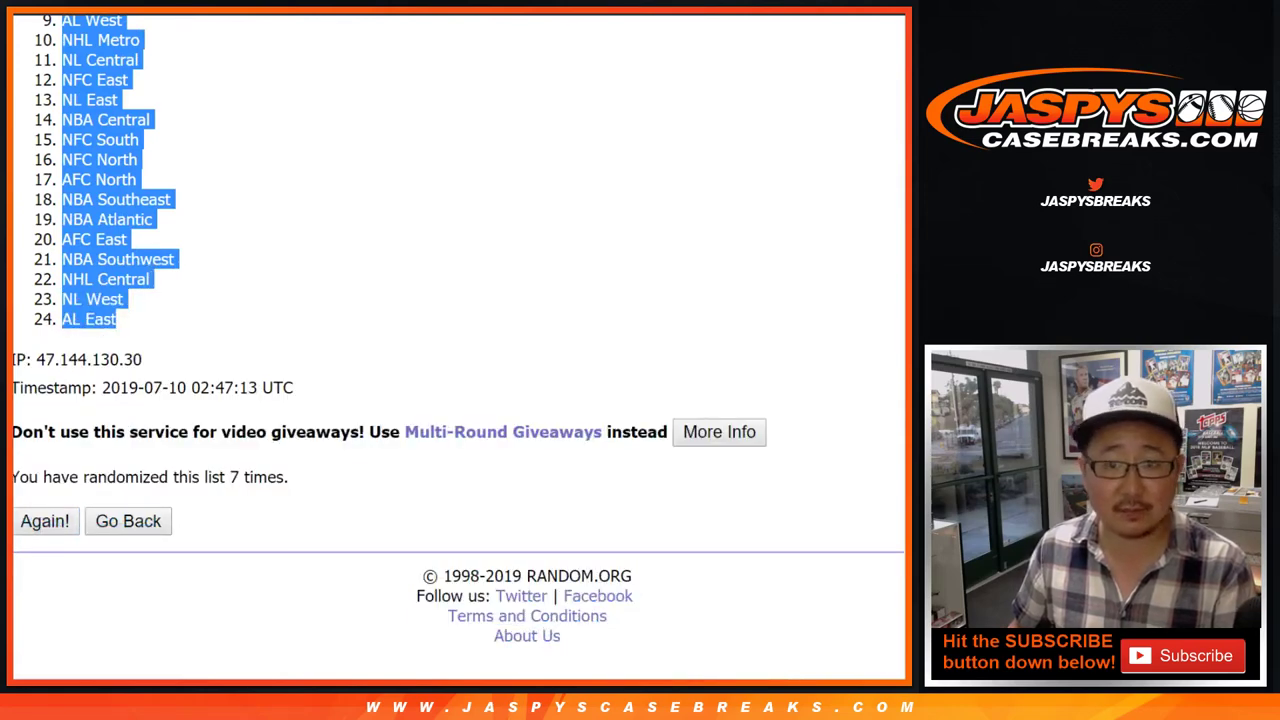
pyautogui.rightClick(180, 140)
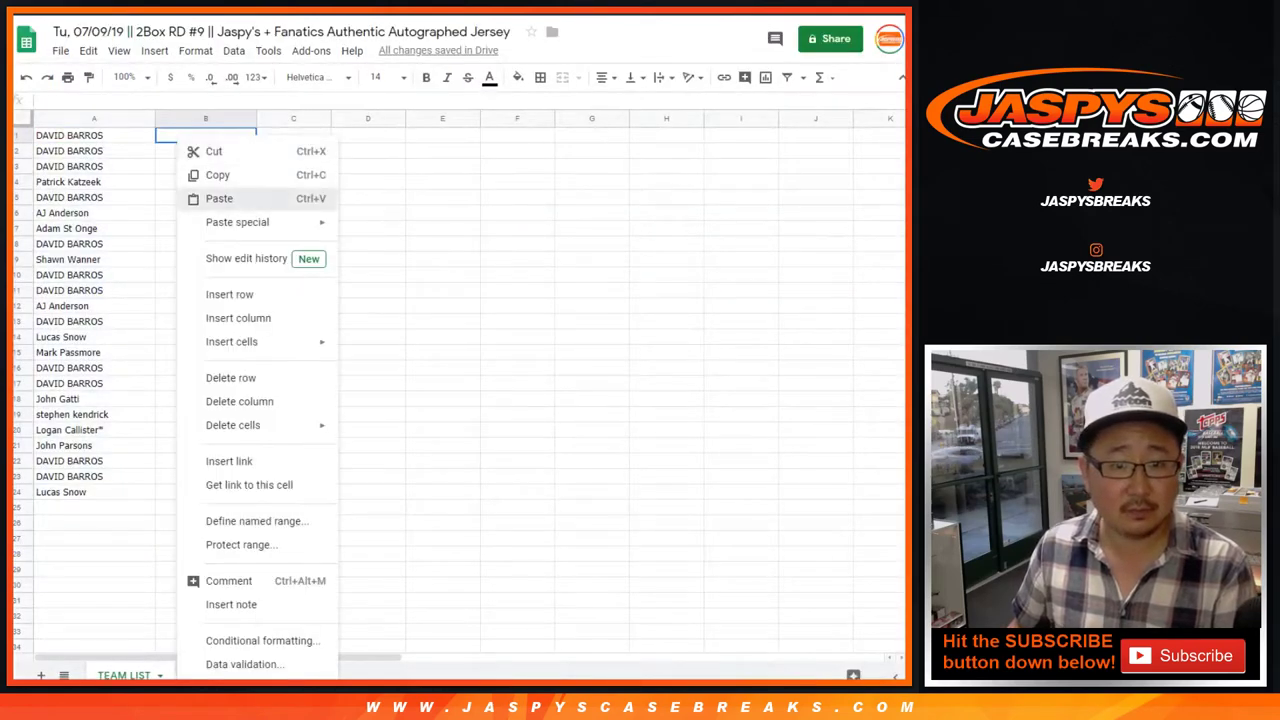
pyautogui.click(219, 198)
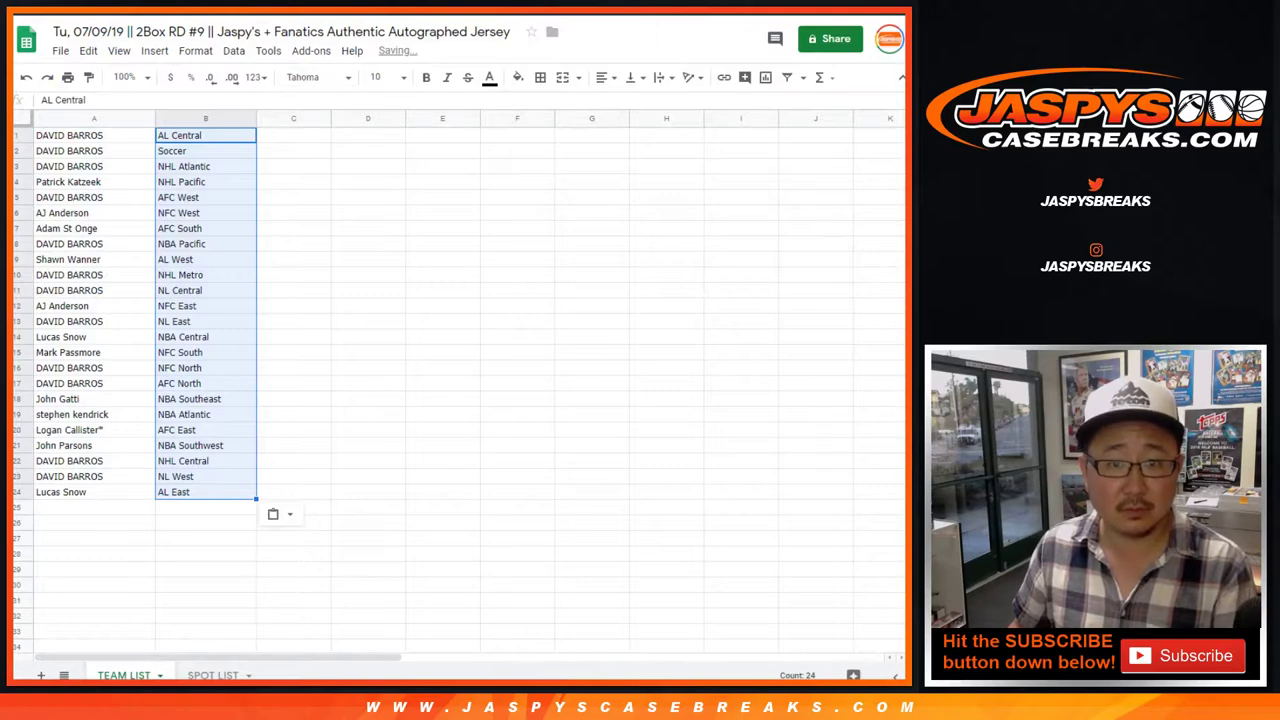
pyautogui.hotkey('ctrl', 'a')
pyautogui.click(316, 77)
pyautogui.click(343, 140)
pyautogui.click(385, 77)
pyautogui.click(380, 270)
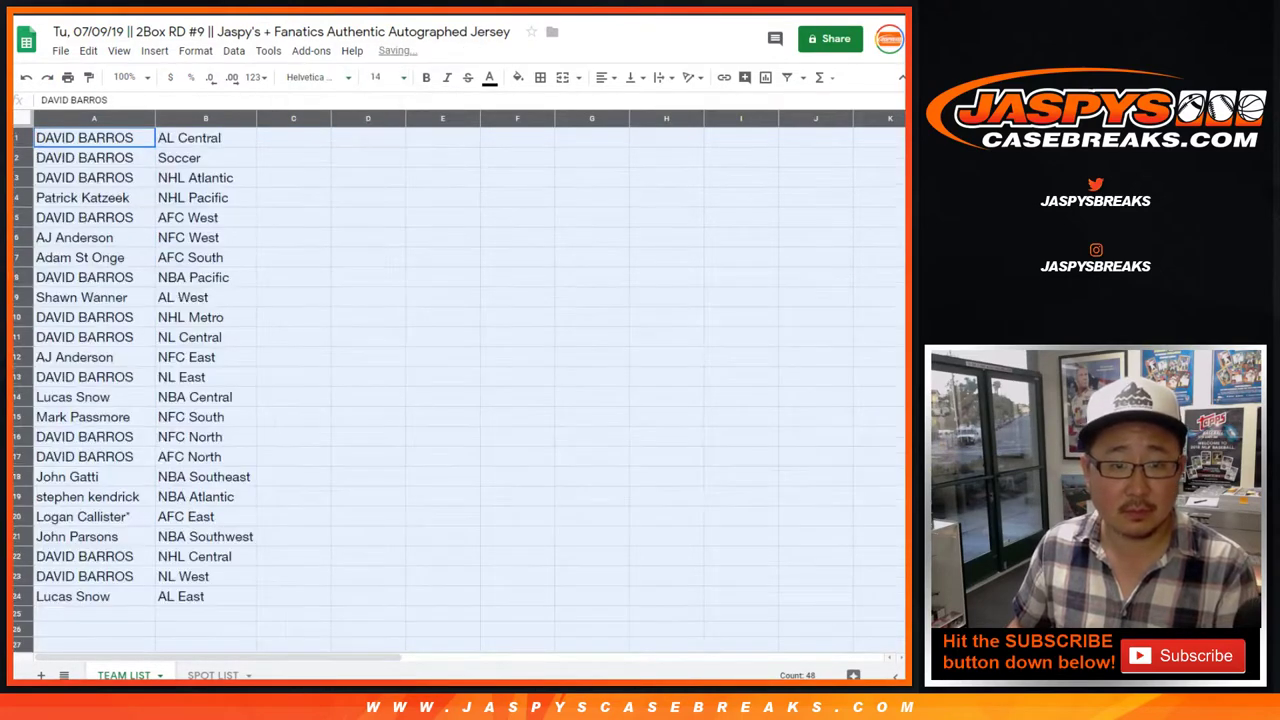
pyautogui.click(124, 77)
pyautogui.click(130, 221)
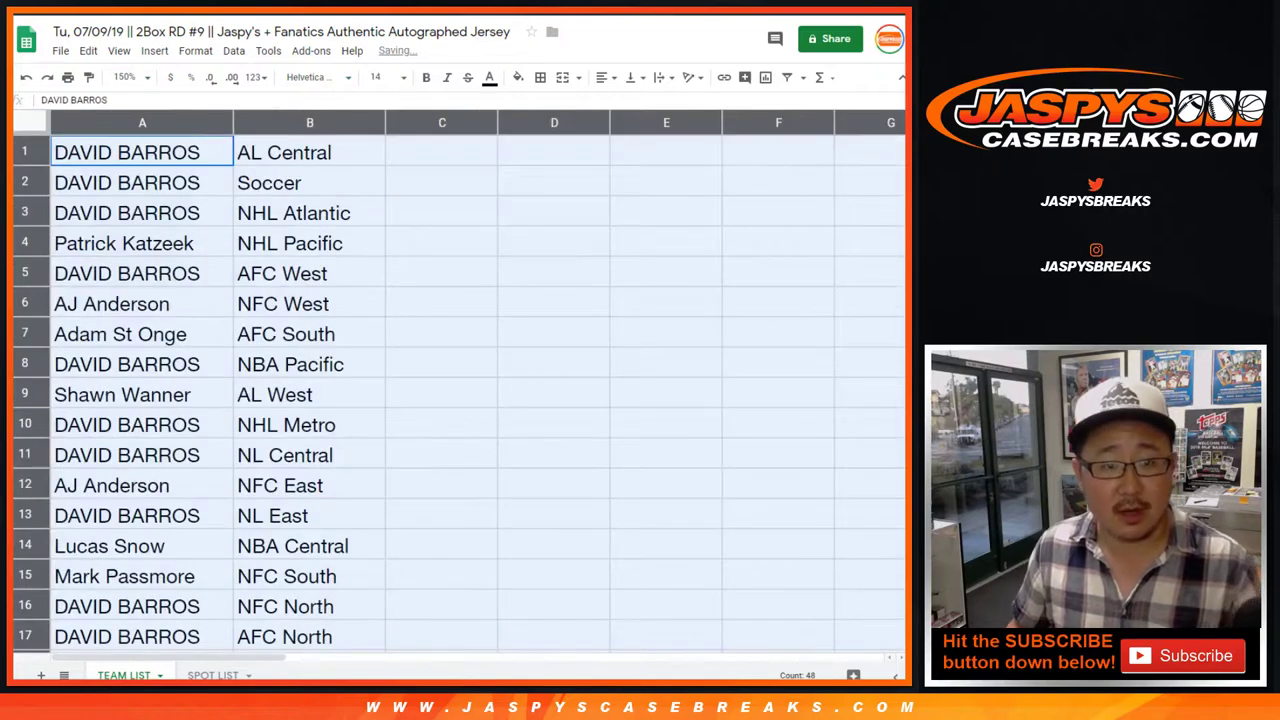
pyautogui.click(142, 152)
pyautogui.moveTo(24, 152); pyautogui.dragTo(24, 213)
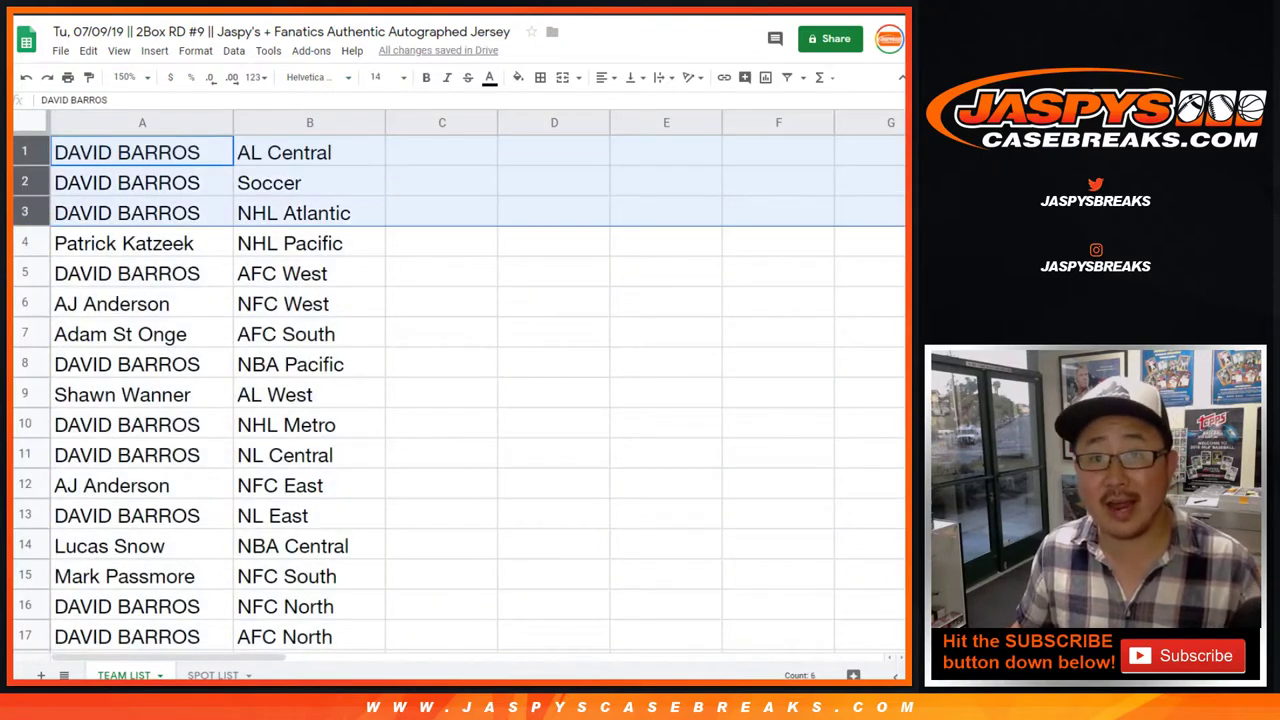
pyautogui.click(24, 243)
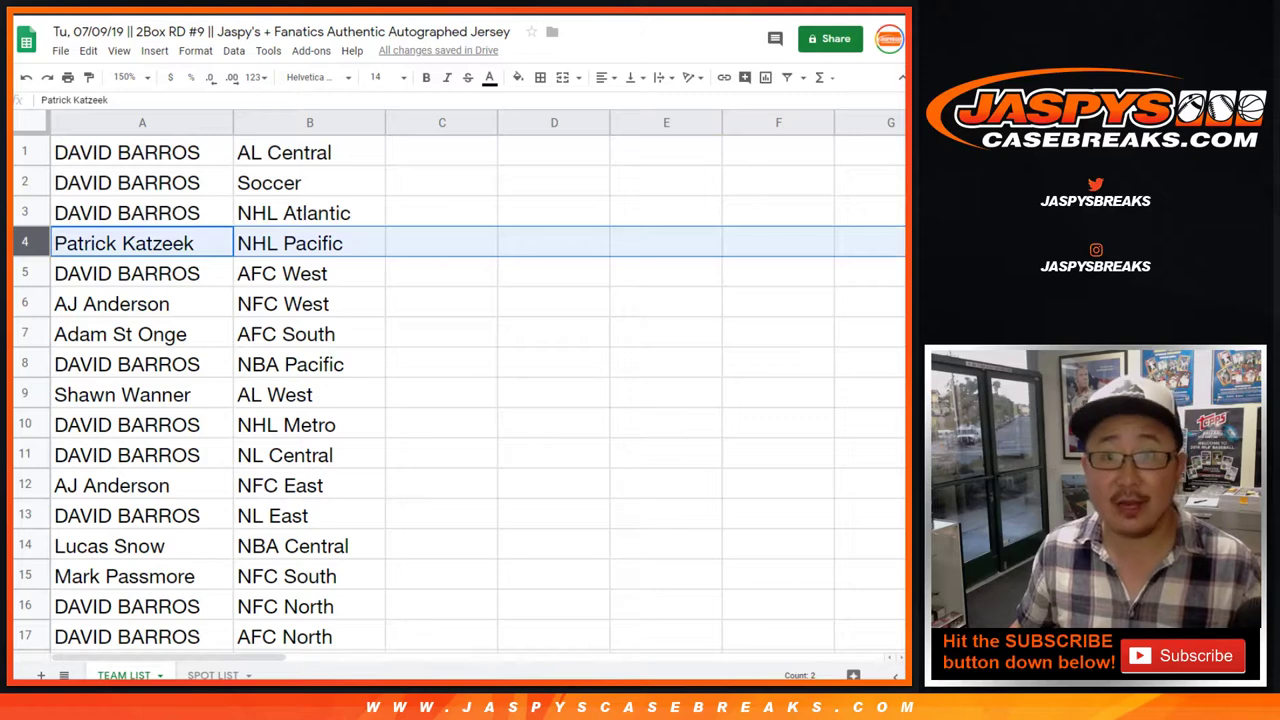
pyautogui.click(24, 273)
pyautogui.click(24, 304)
pyautogui.scroll(-2, 460, 400)
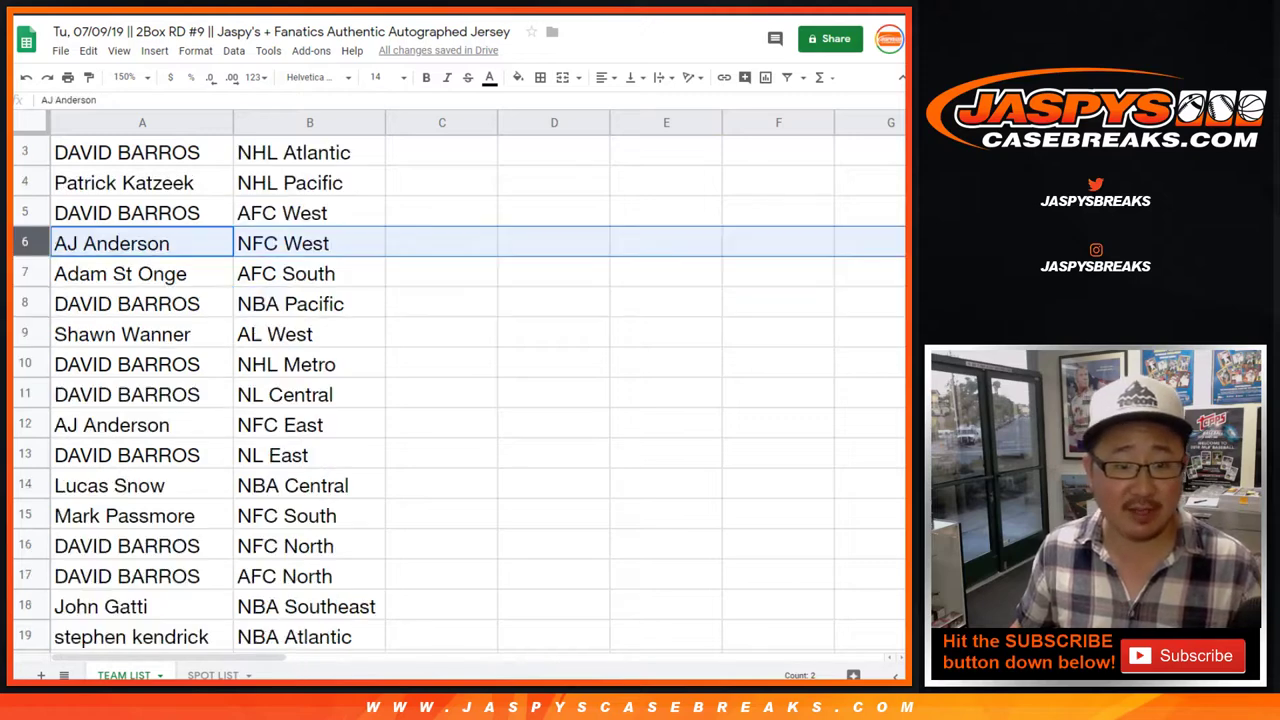
pyautogui.click(24, 213)
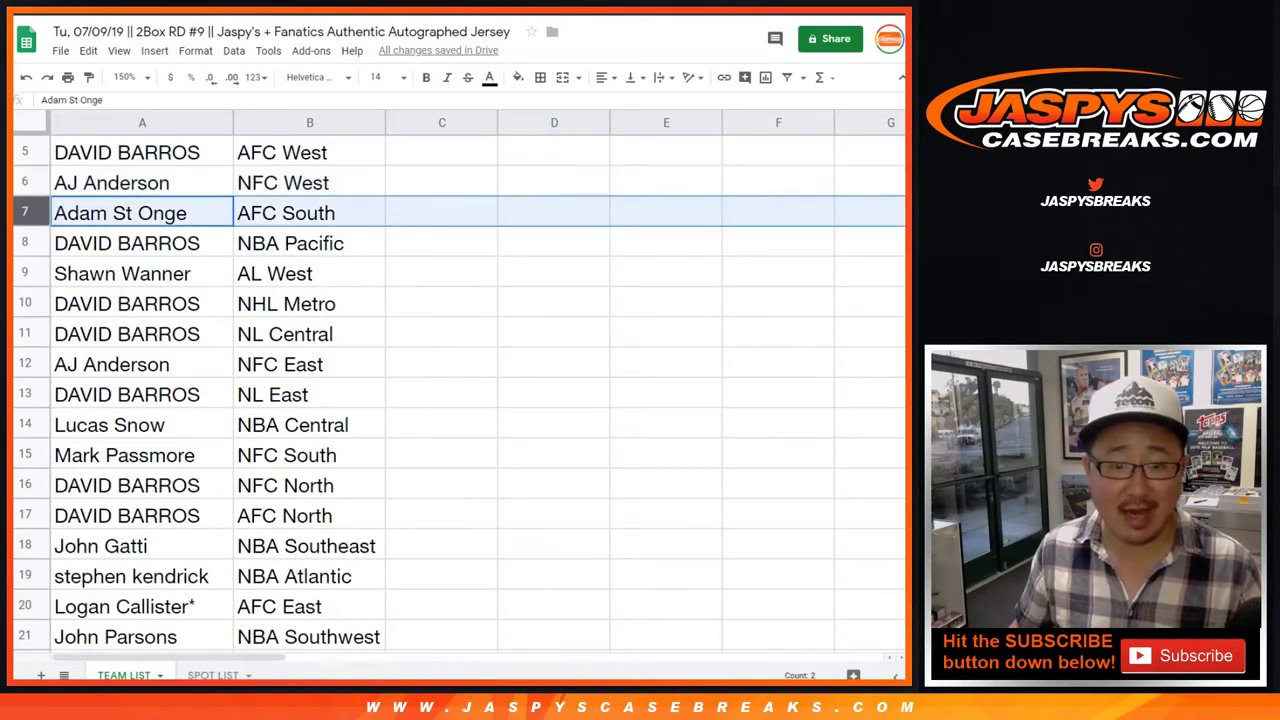
pyautogui.click(24, 243)
pyautogui.click(24, 213)
pyautogui.click(24, 243)
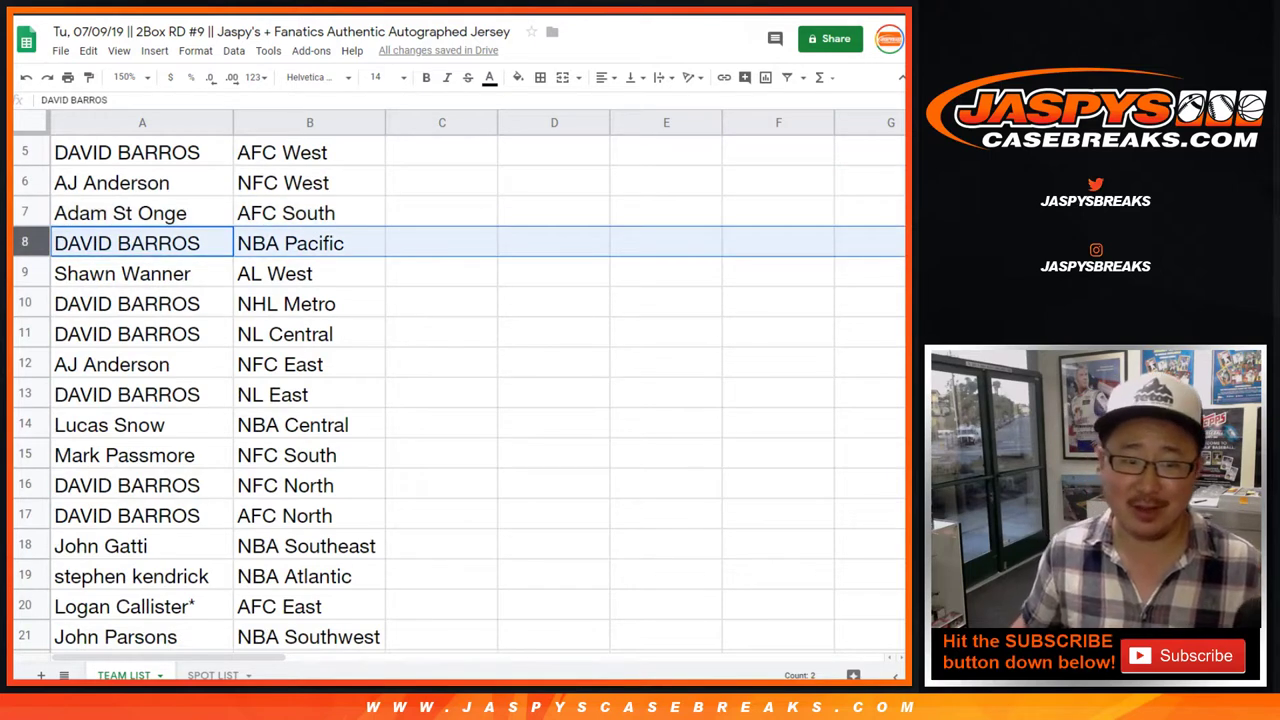
pyautogui.click(24, 273)
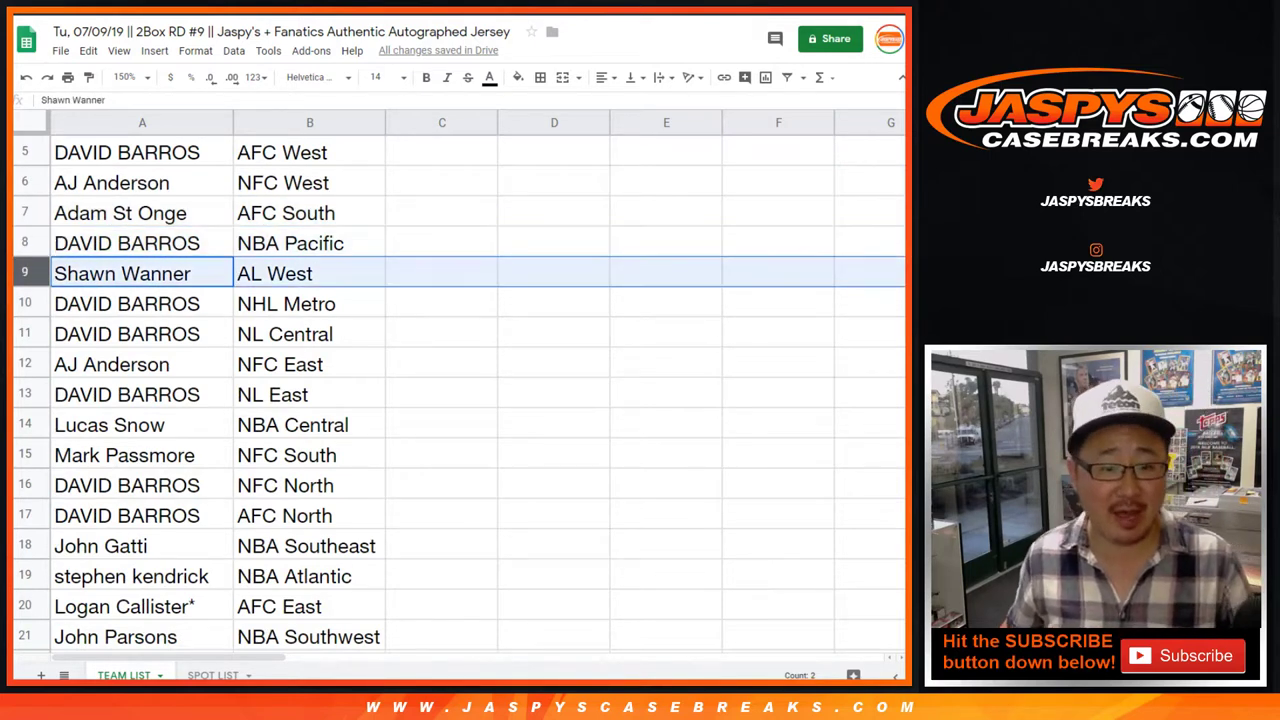
pyautogui.click(24, 303)
pyautogui.keyDown('shift'); pyautogui.click(24, 334); pyautogui.keyUp('shift')
pyautogui.scroll(-2, 450, 400)
pyautogui.click(24, 243)
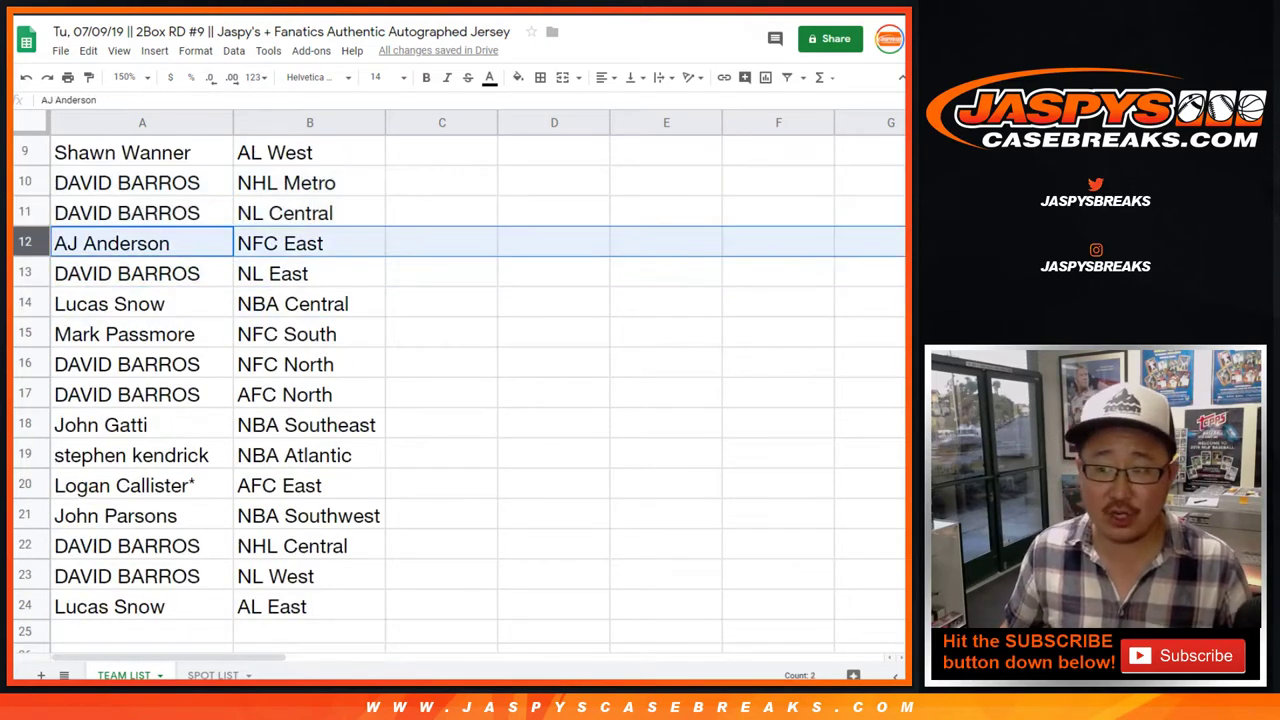
pyautogui.click(24, 273)
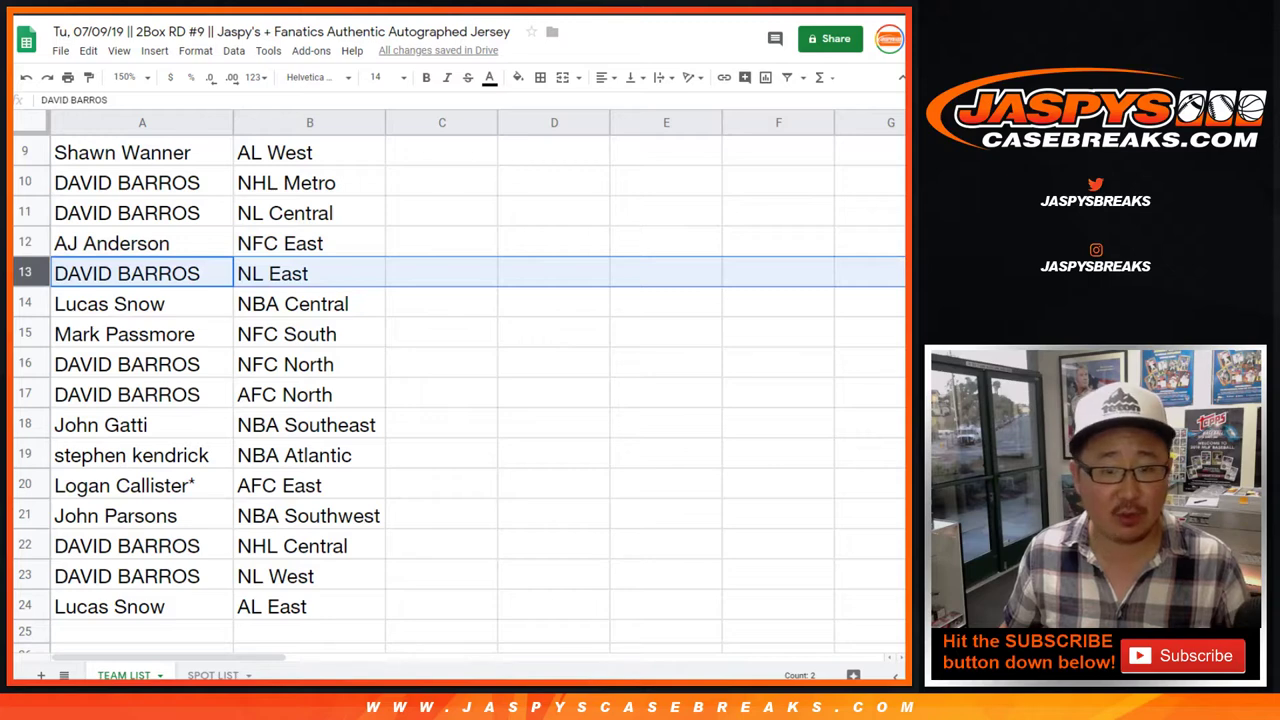
pyautogui.click(24, 303)
pyautogui.scroll(-2, 450, 400)
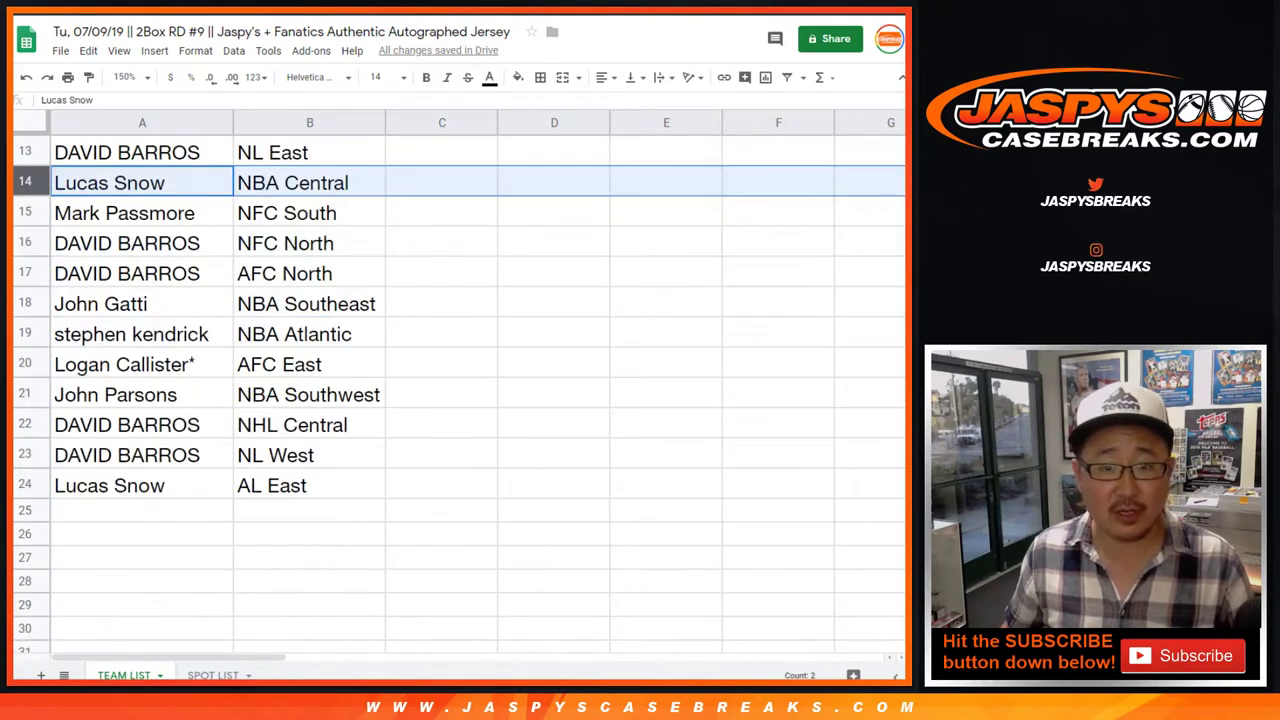
pyautogui.click(24, 212)
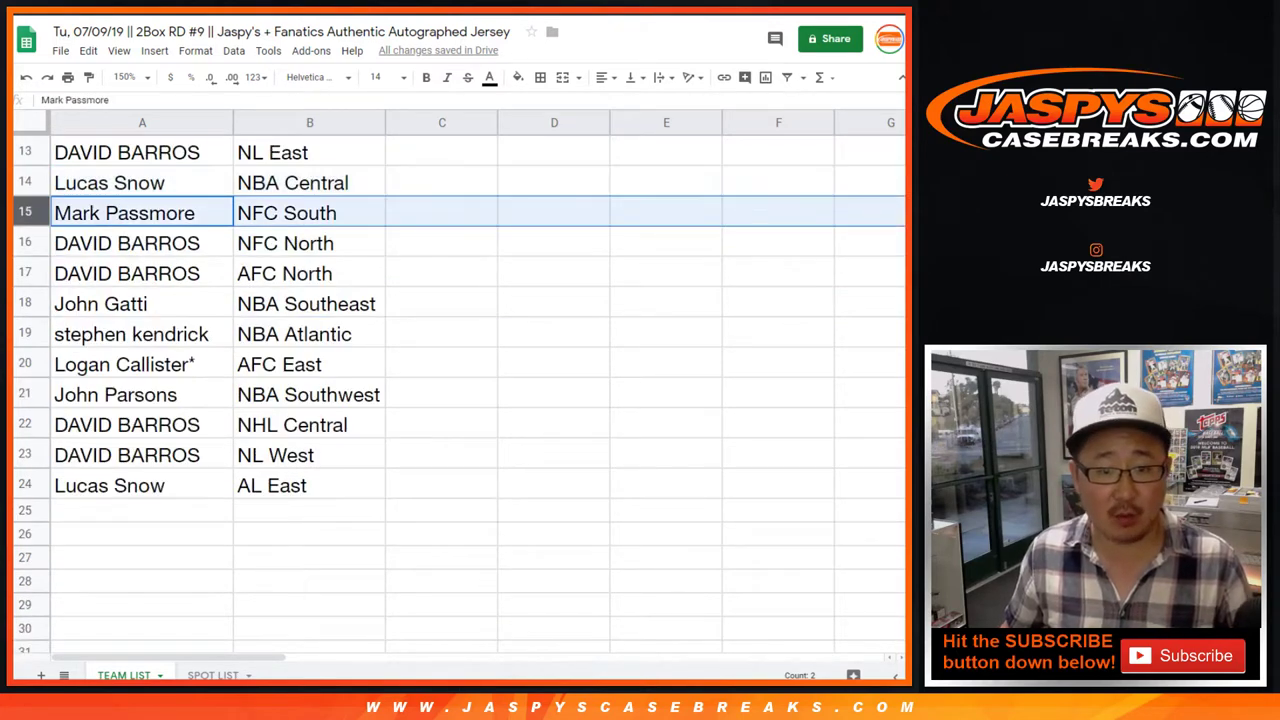
pyautogui.click(24, 243)
pyautogui.keyDown('shift'); pyautogui.click(24, 273); pyautogui.keyUp('shift')
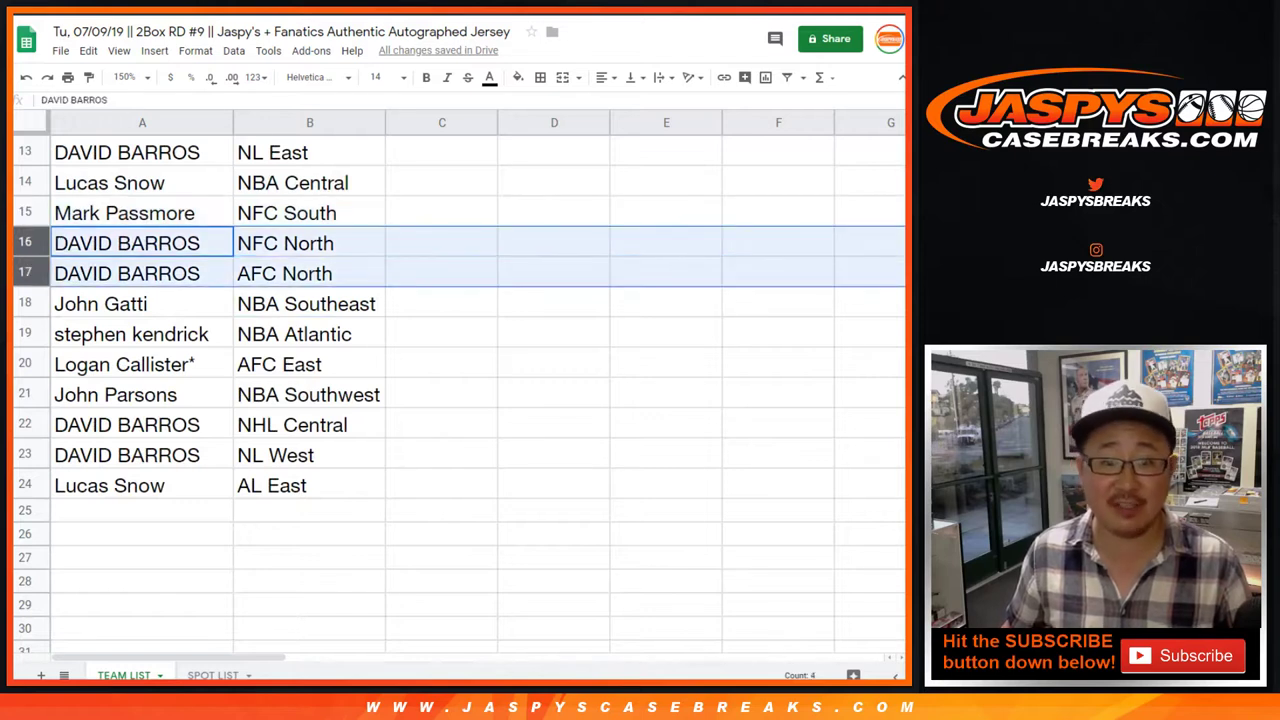
pyautogui.click(24, 303)
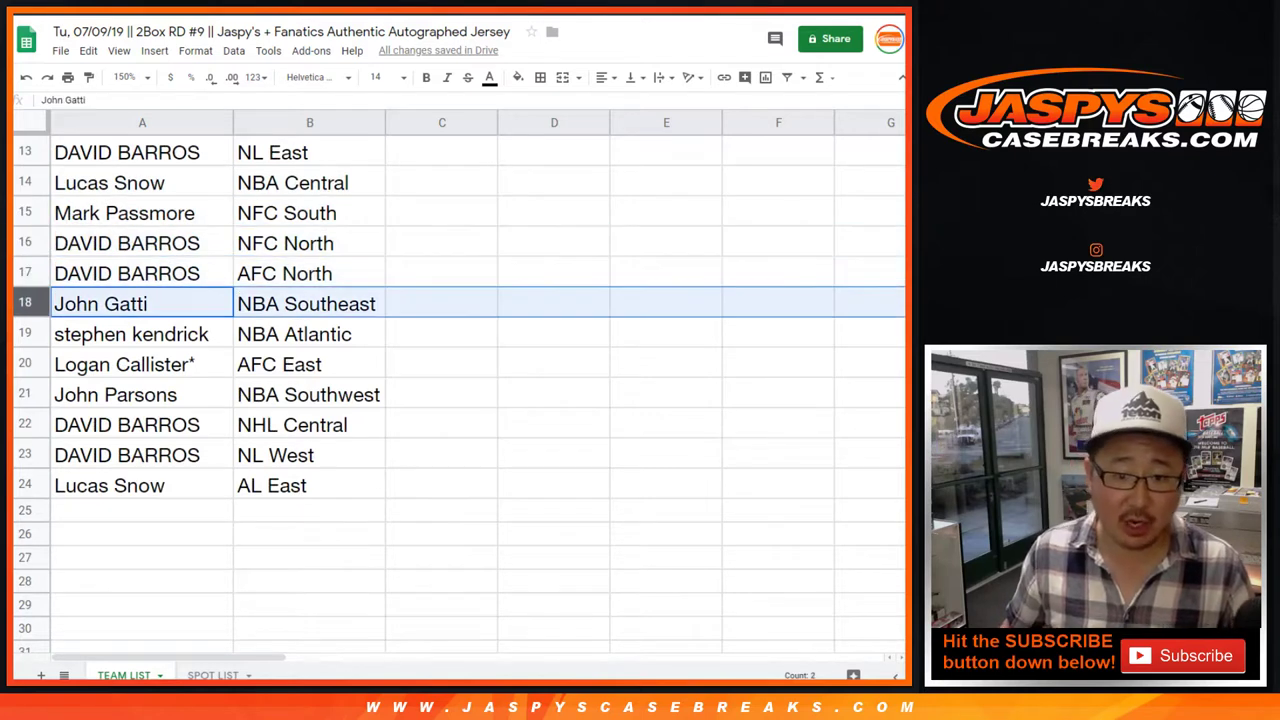
pyautogui.click(24, 333)
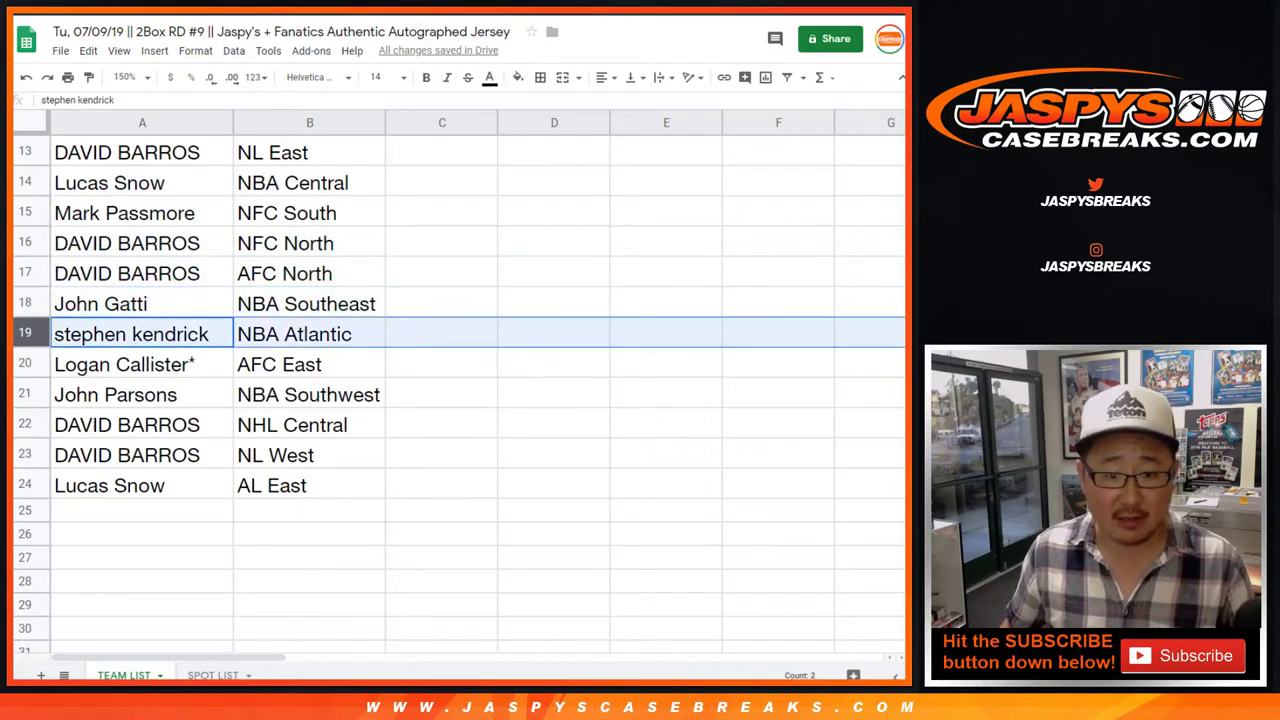
pyautogui.click(24, 364)
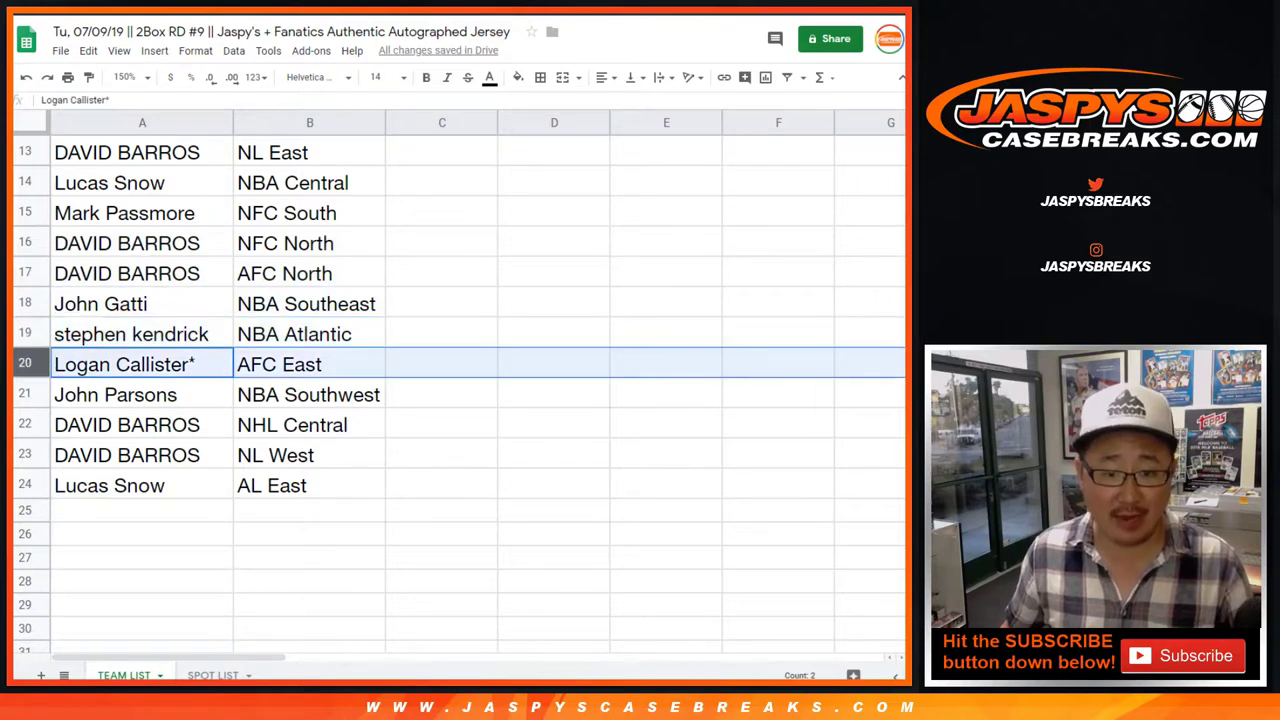
pyautogui.click(24, 394)
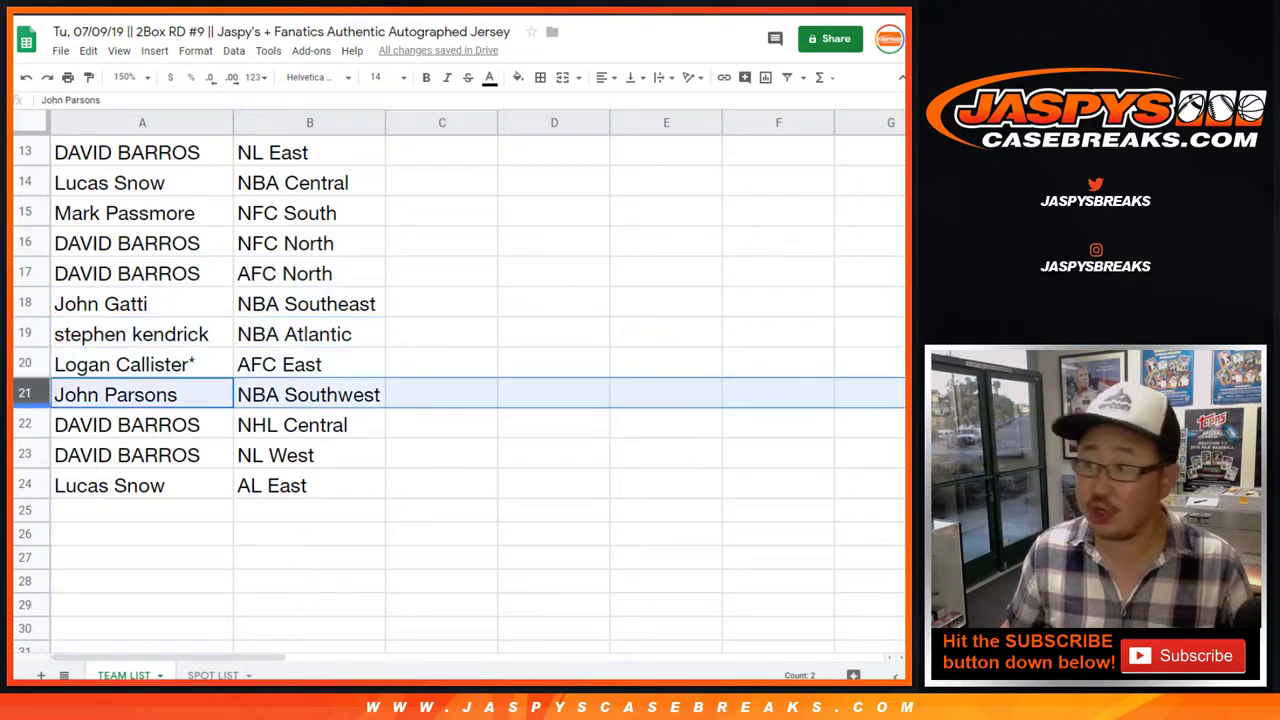
pyautogui.click(24, 424)
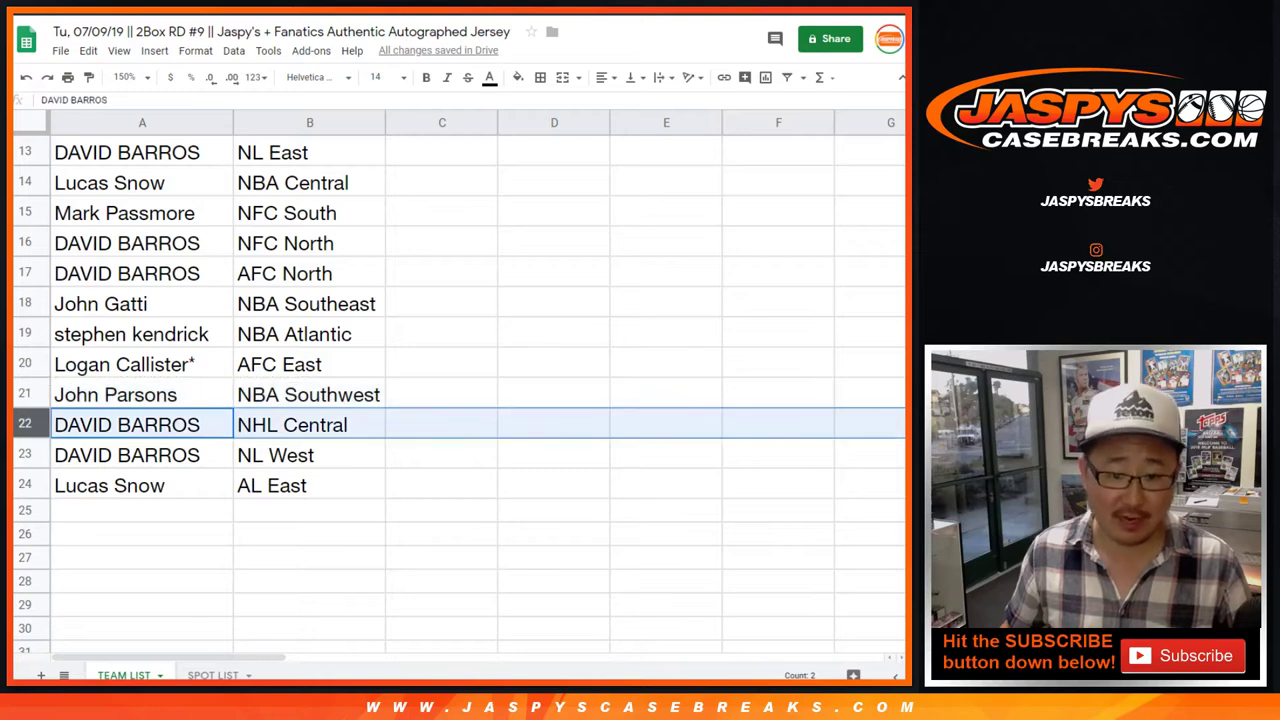
pyautogui.keyDown('shift'); pyautogui.click(24, 454); pyautogui.keyUp('shift')
pyautogui.click(24, 485)
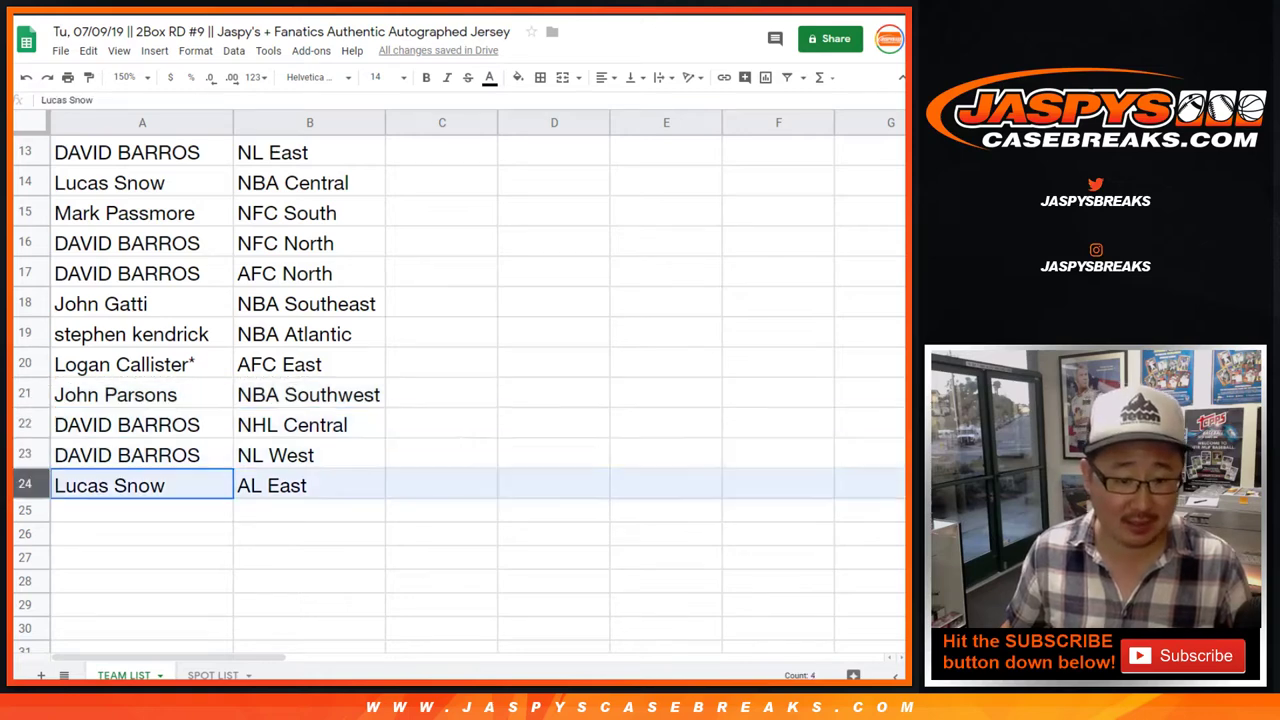
pyautogui.scroll(5, 460, 390)
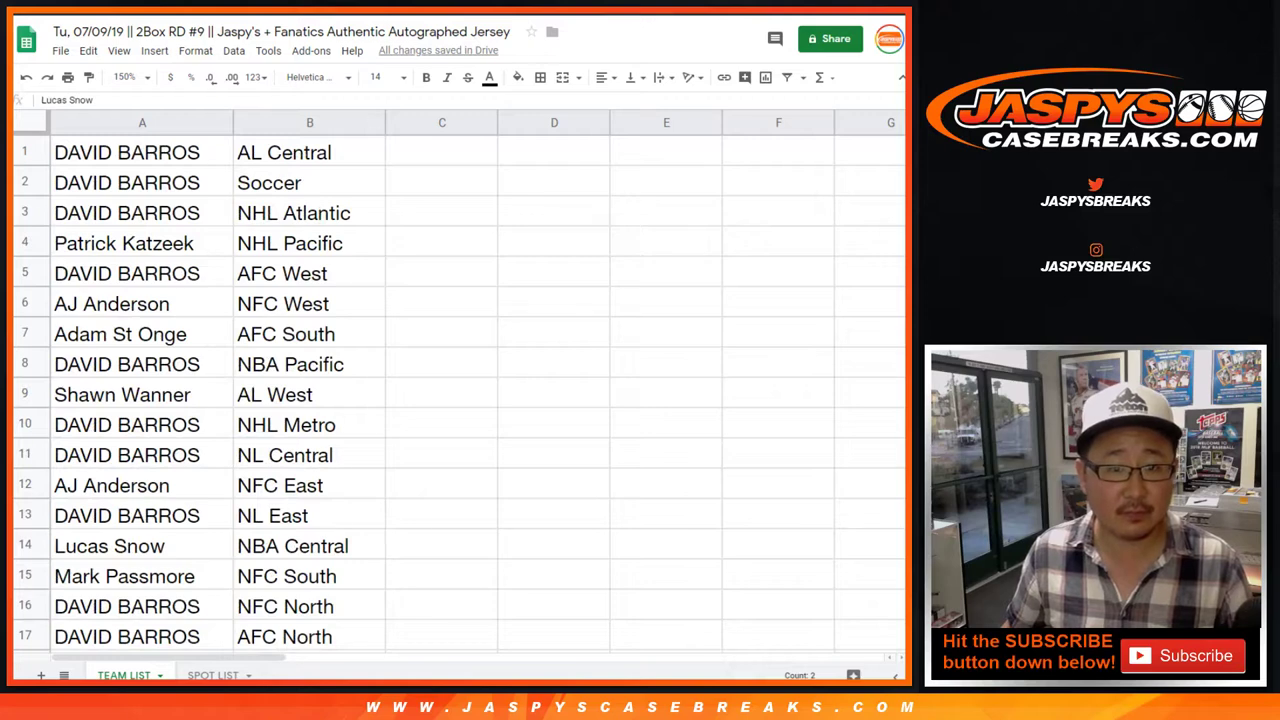
# Set zoom to 100% and sort columns A:B by column B, A to Z
pyautogui.click(130, 77)
pyautogui.write('100')
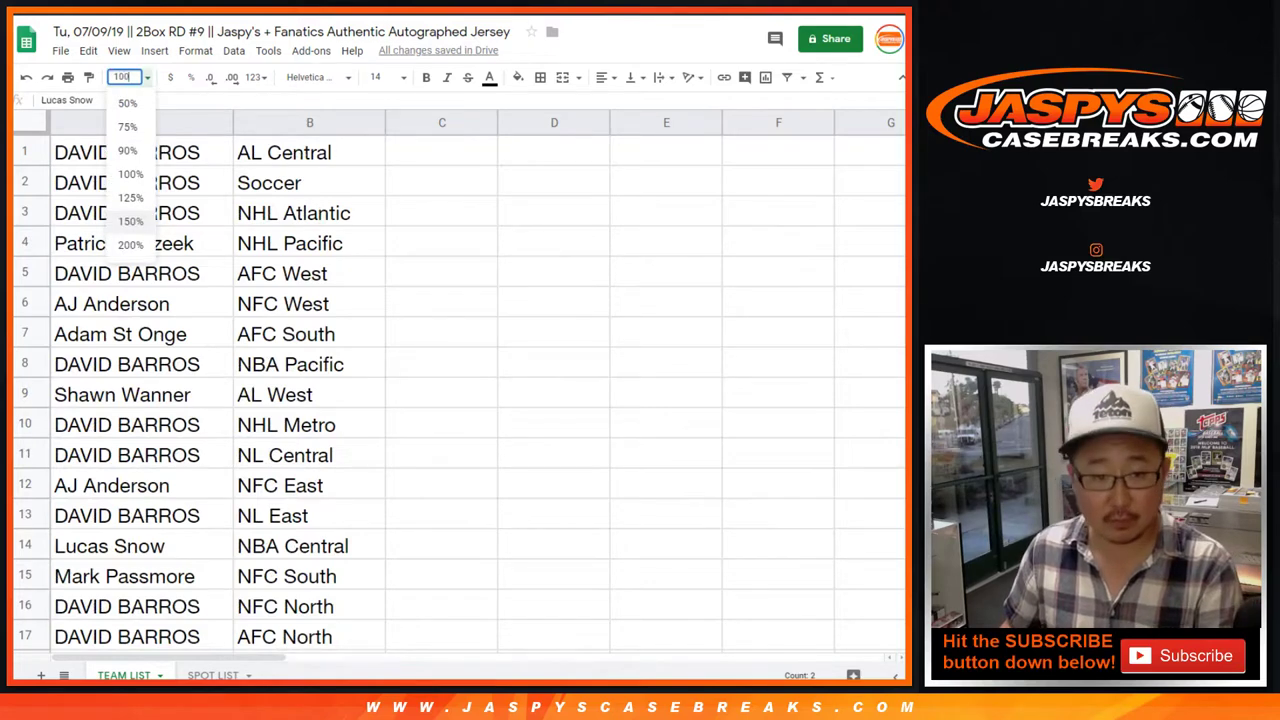
pyautogui.click(130, 174)
pyautogui.moveTo(94, 118); pyautogui.dragTo(205, 118)
pyautogui.click(233, 50)
pyautogui.click(385, 80)
# Give A1:B24 borders on every cell and center all the text
pyautogui.hotkey('ctrl', 'a')
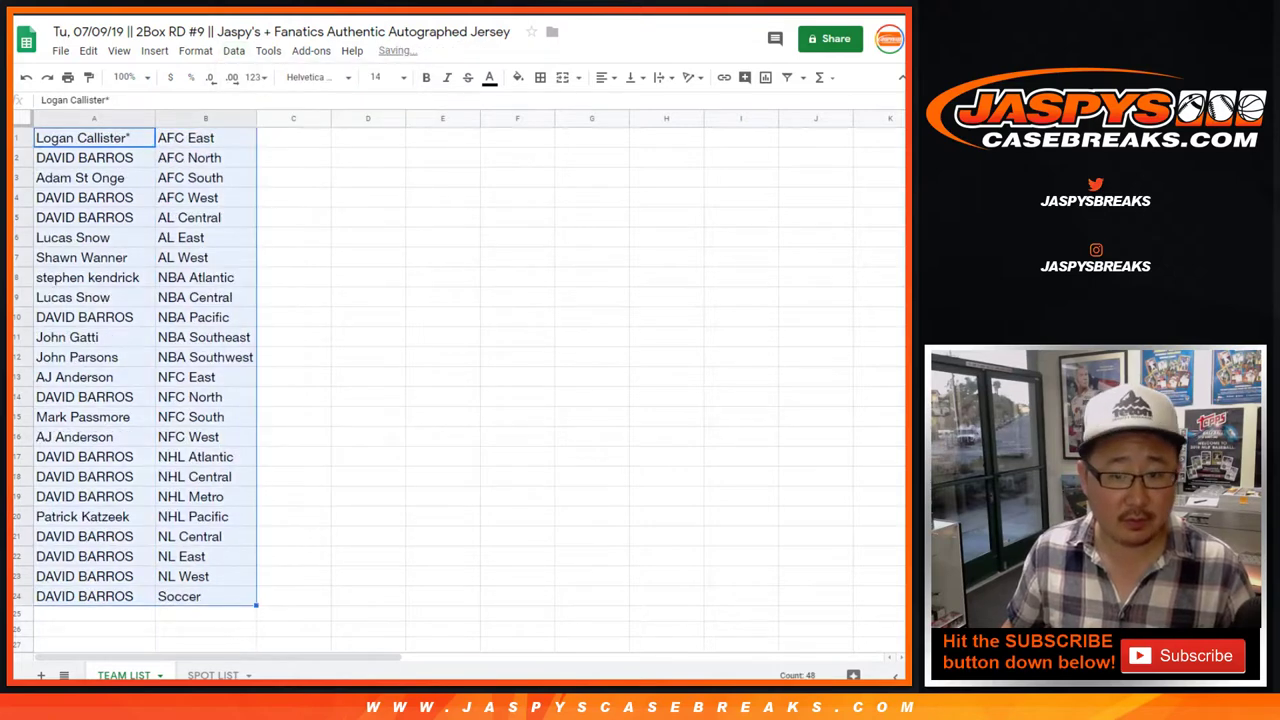
pyautogui.click(540, 77)
pyautogui.click(546, 106)
pyautogui.click(601, 77)
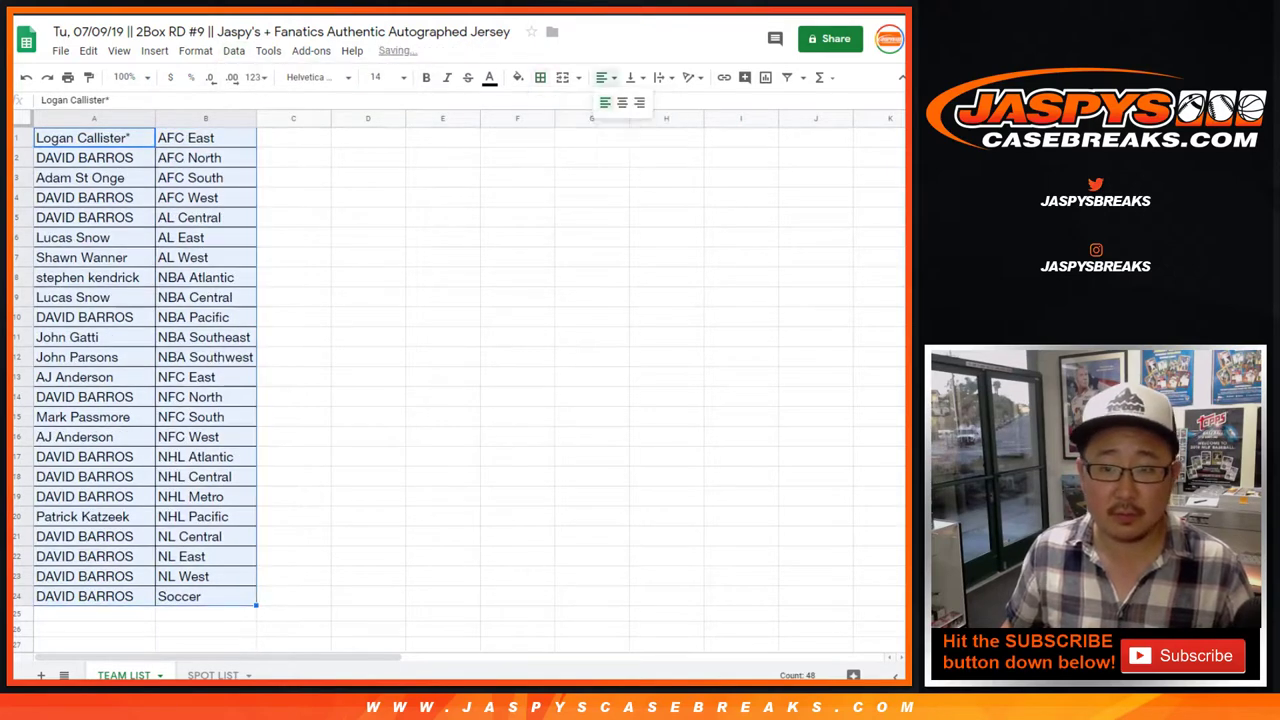
pyautogui.click(626, 100)
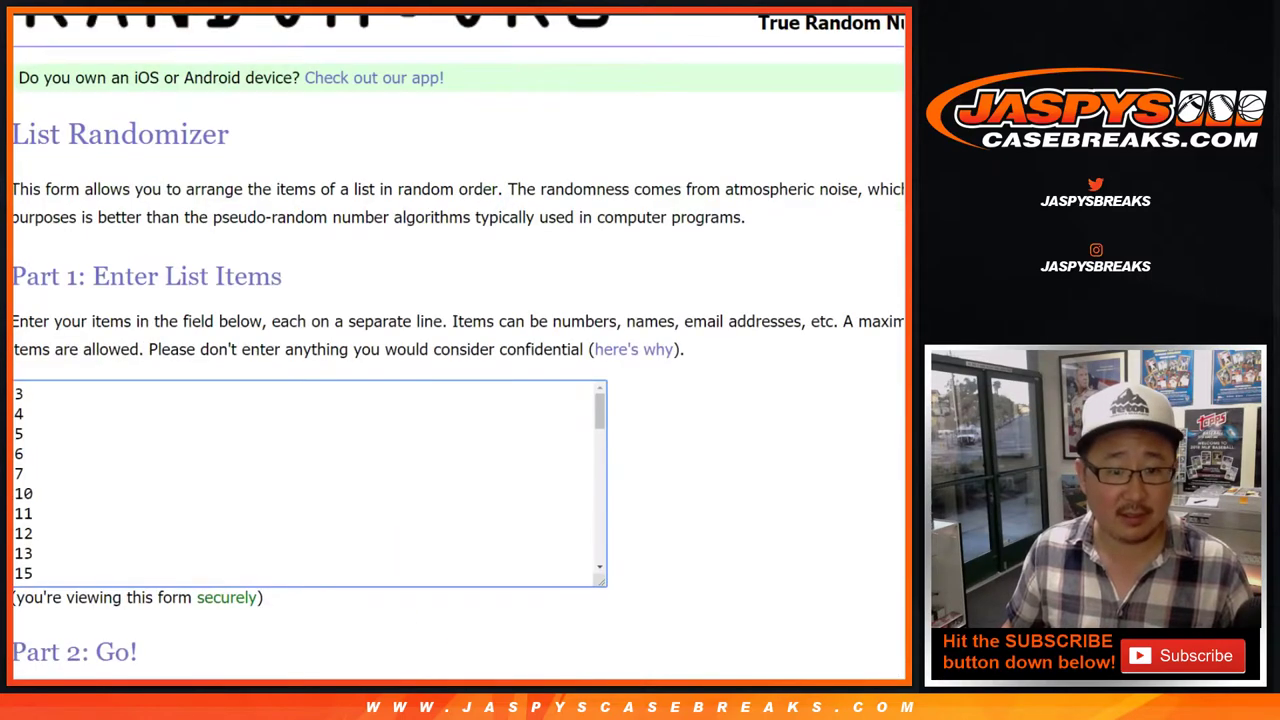
# Shuffle the 48 box numbers seven times and select the first two results, 33 and 15
pyautogui.scroll(-3, 458, 350)
pyautogui.click(64, 520)
pyautogui.scroll(-10, 60, 400)
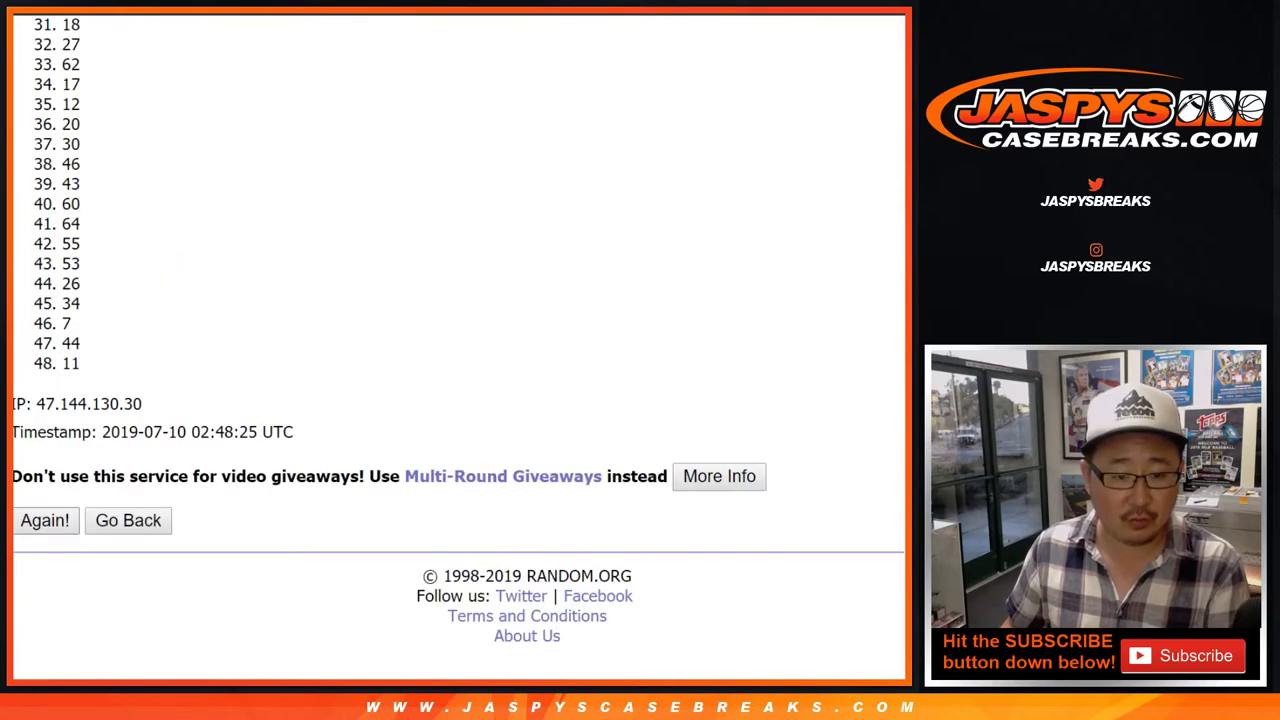
pyautogui.click(45, 520)
pyautogui.click(45, 520)
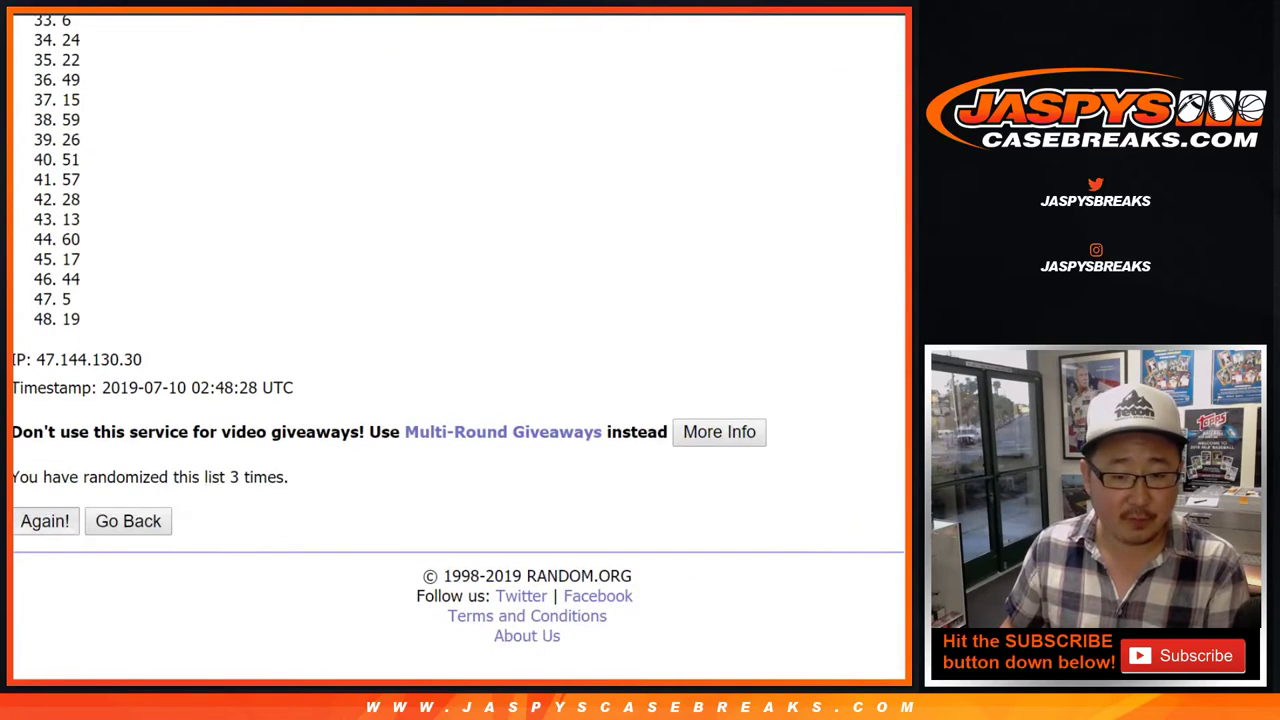
pyautogui.click(45, 520)
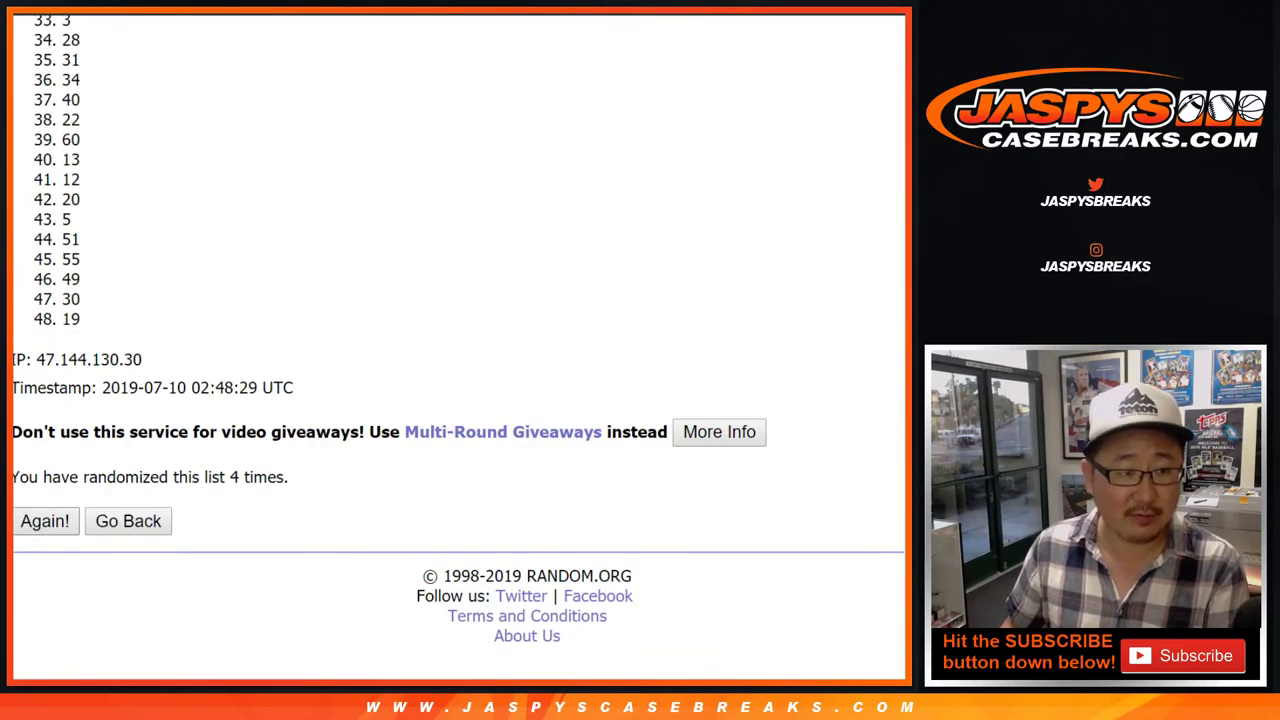
pyautogui.click(45, 520)
pyautogui.click(45, 520)
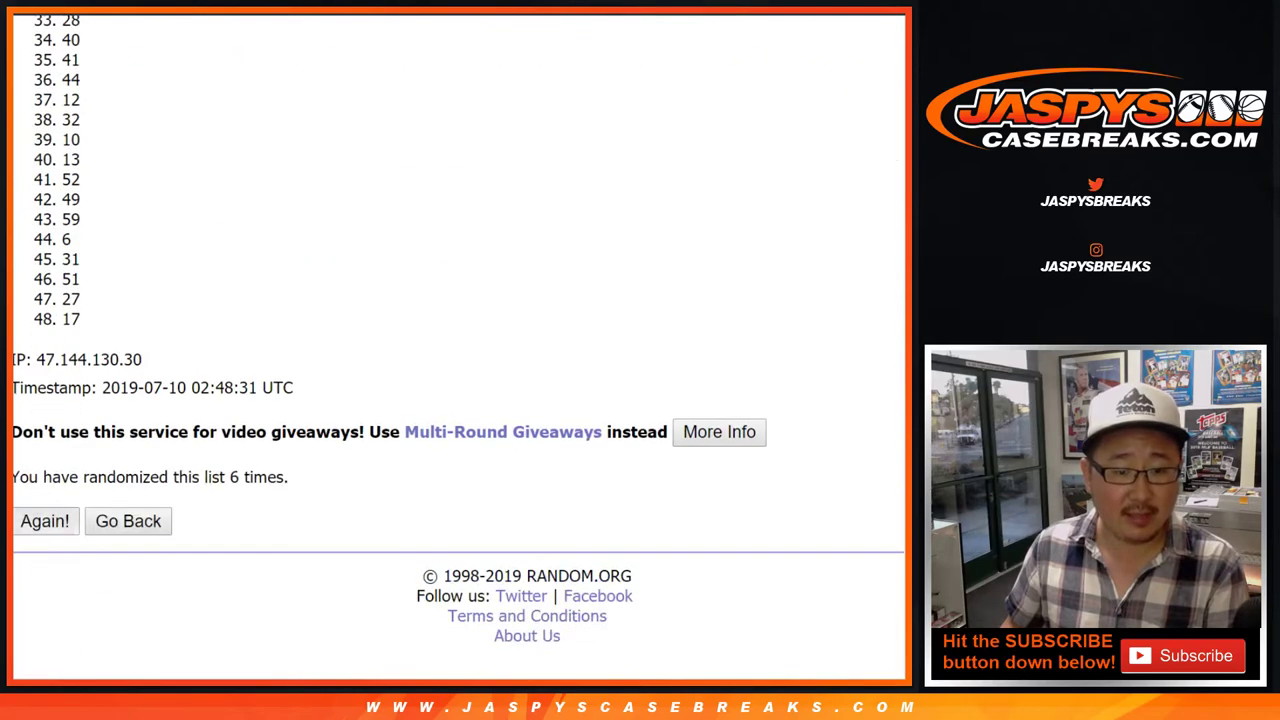
pyautogui.click(45, 520)
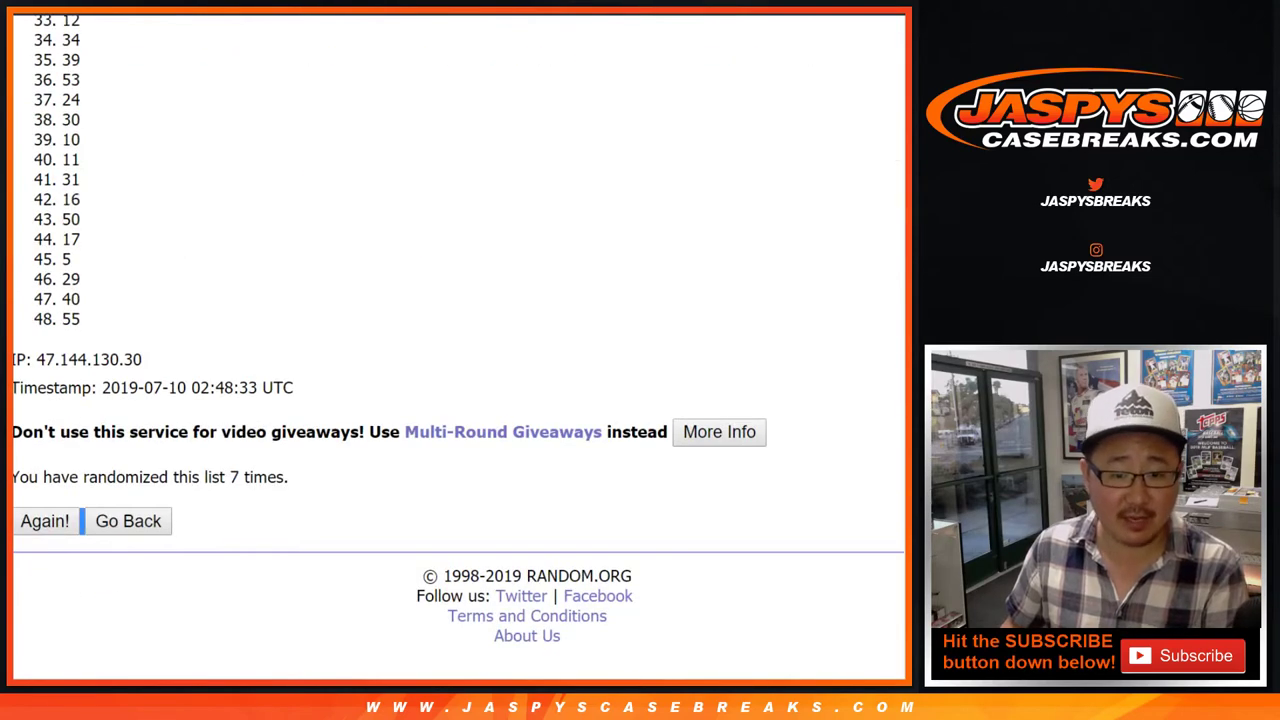
pyautogui.press('Home')
pyautogui.moveTo(62, 360); pyautogui.dragTo(80, 380)
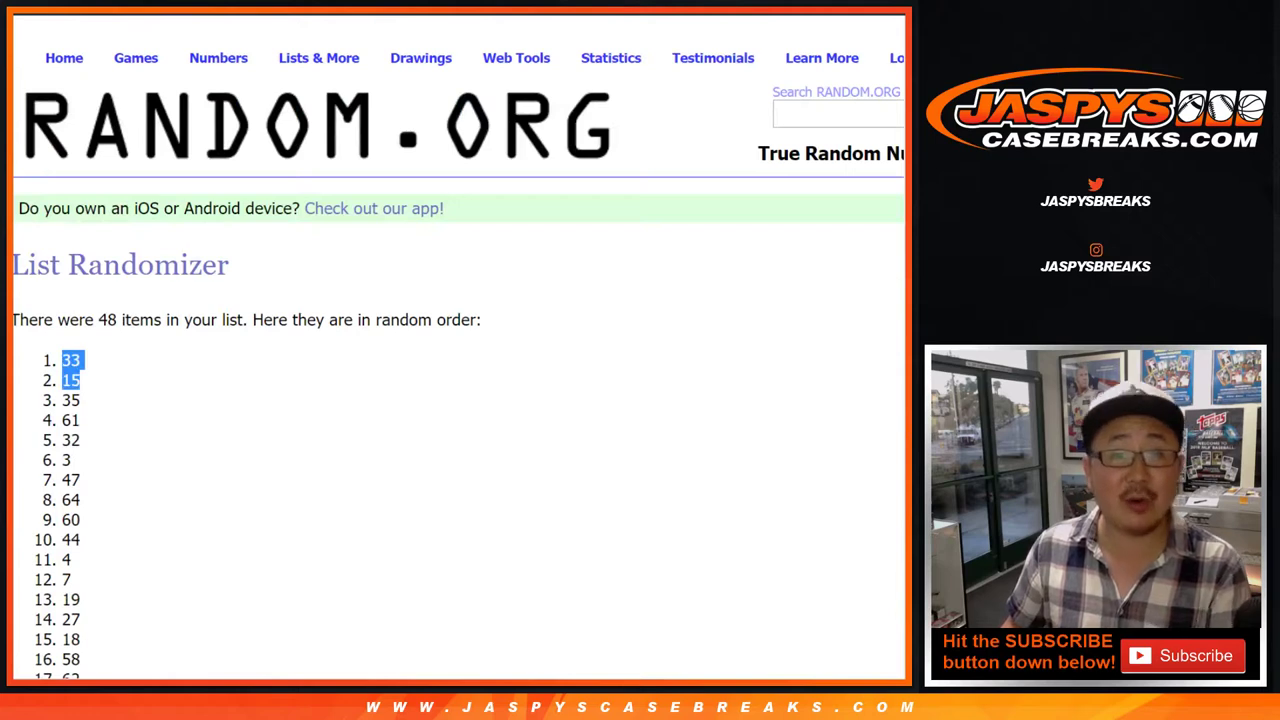
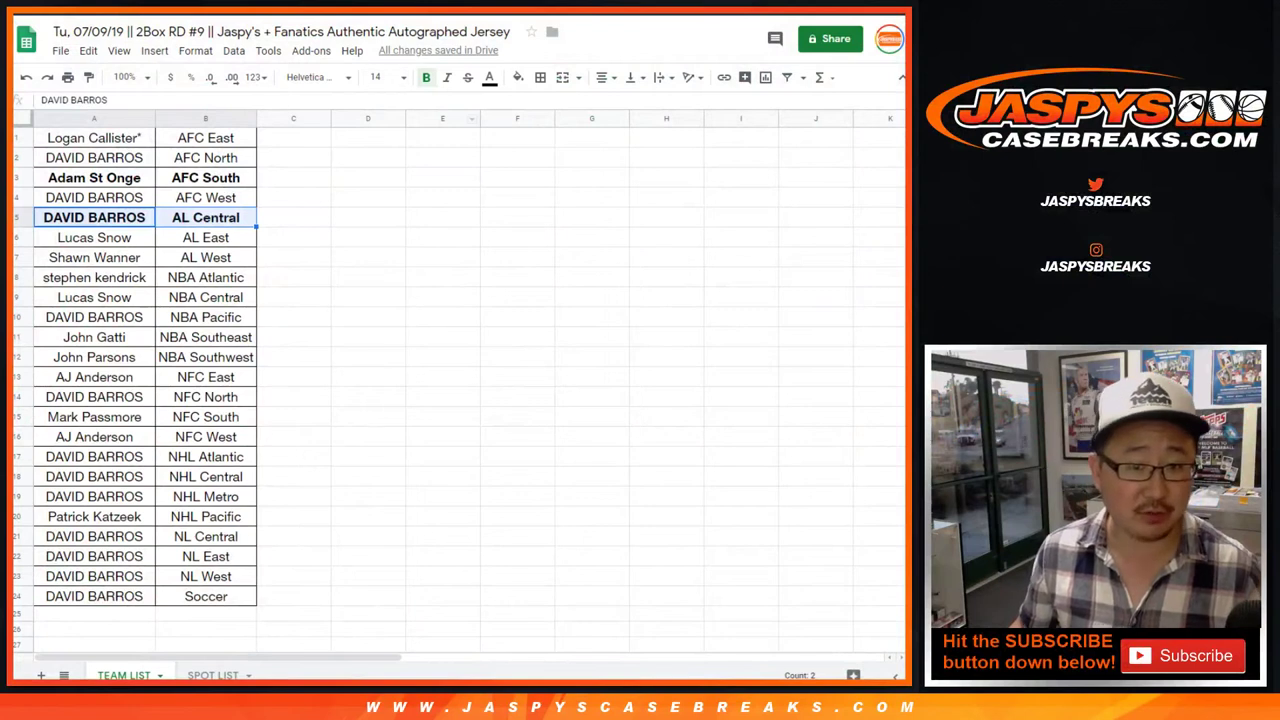
# Copy the 24 team names in A1:A24 of the team list
pyautogui.click(94, 138)
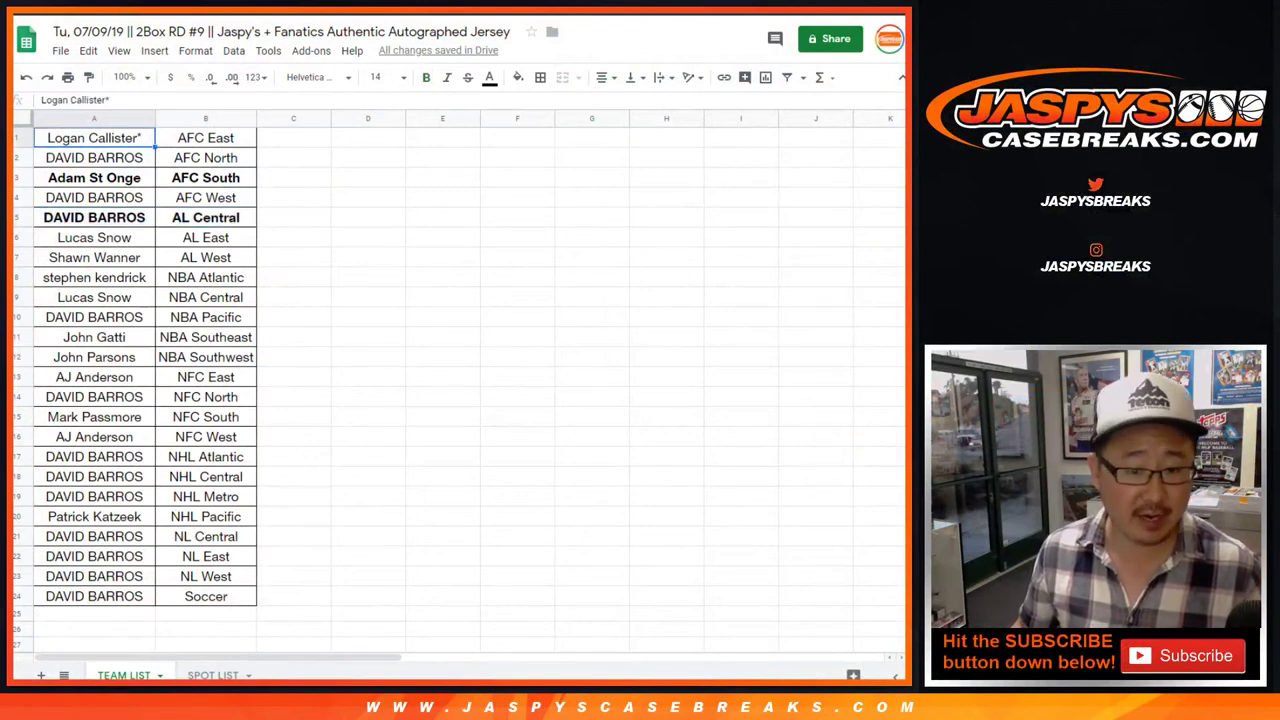
pyautogui.hotkey('ctrl', 'shift', 'Down')
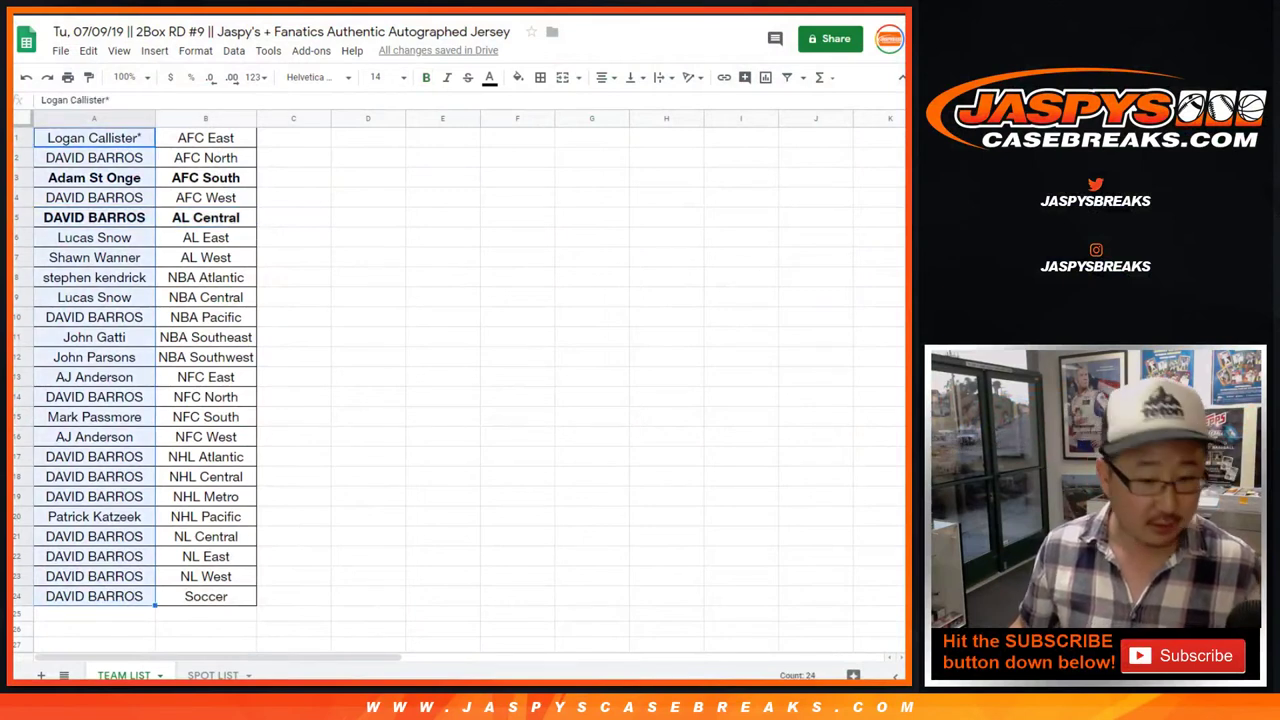
pyautogui.hotkey('ctrl', 'c')
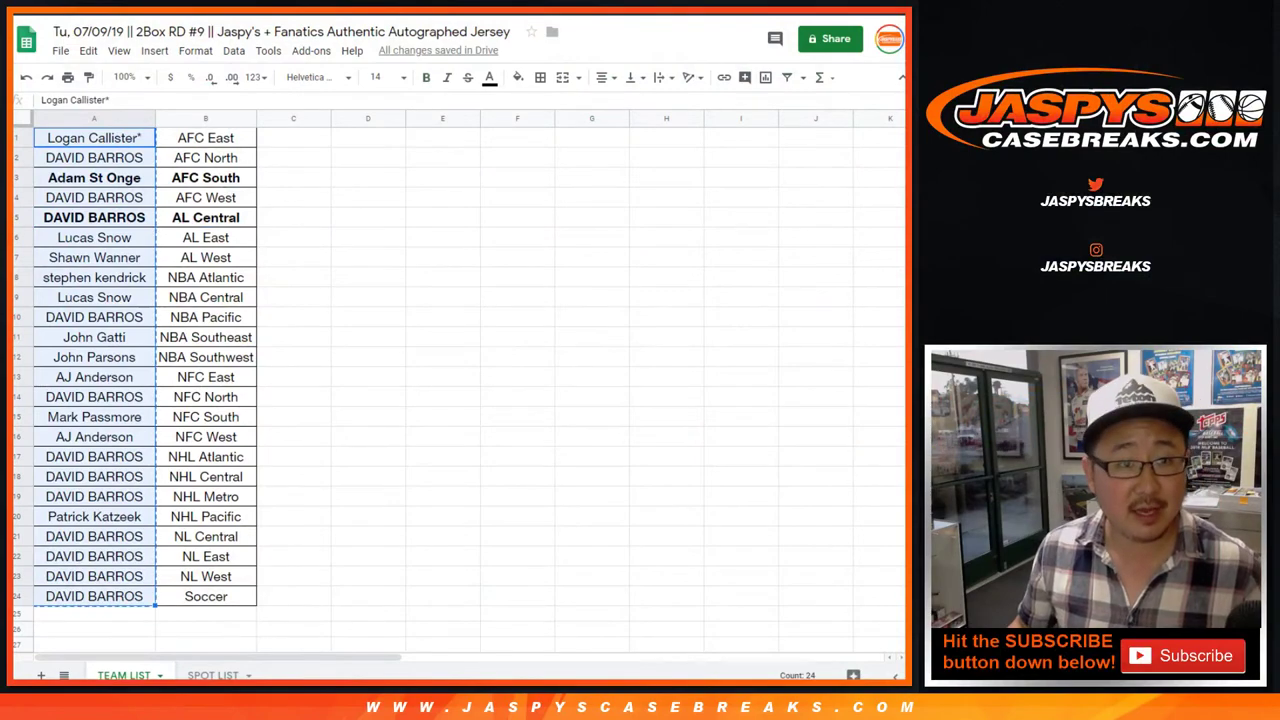
# Paste the team names into the hit list sheet starting at cell A177
pyautogui.hotkey('ctrl', 'Tab')
pyautogui.scroll(-20, 450, 390)
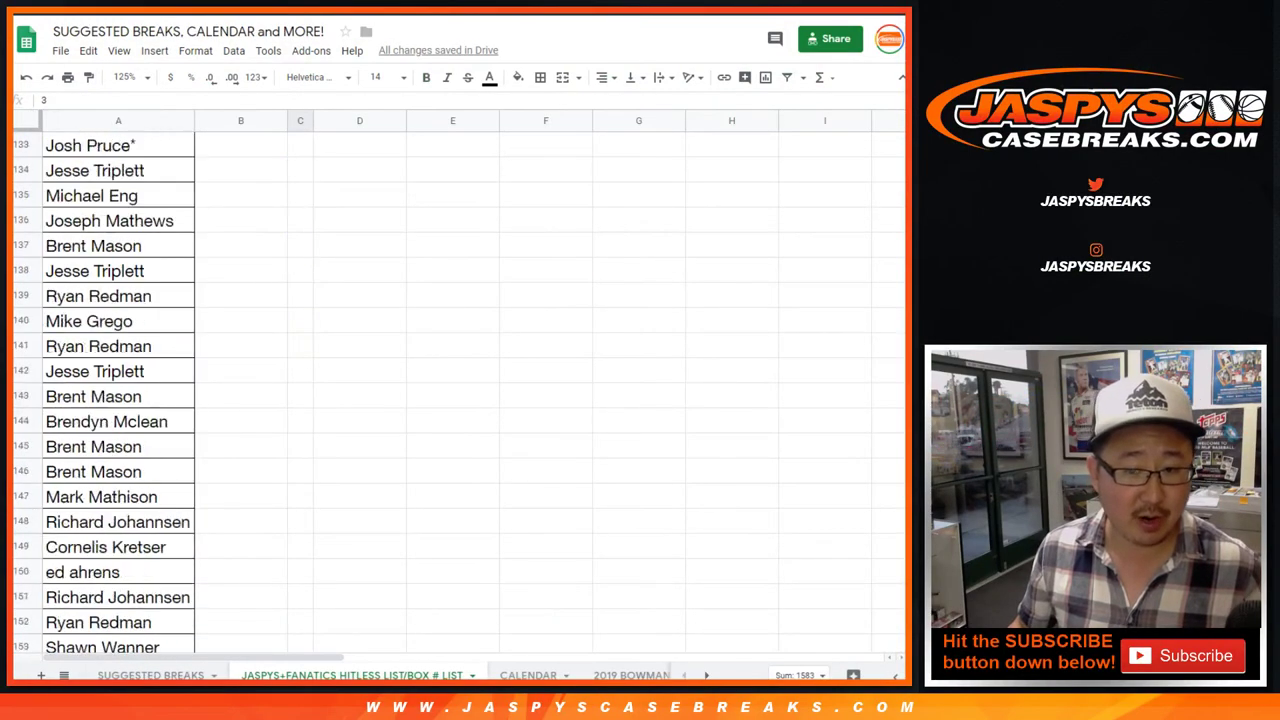
pyautogui.scroll(-10, 450, 390)
pyautogui.click(118, 342)
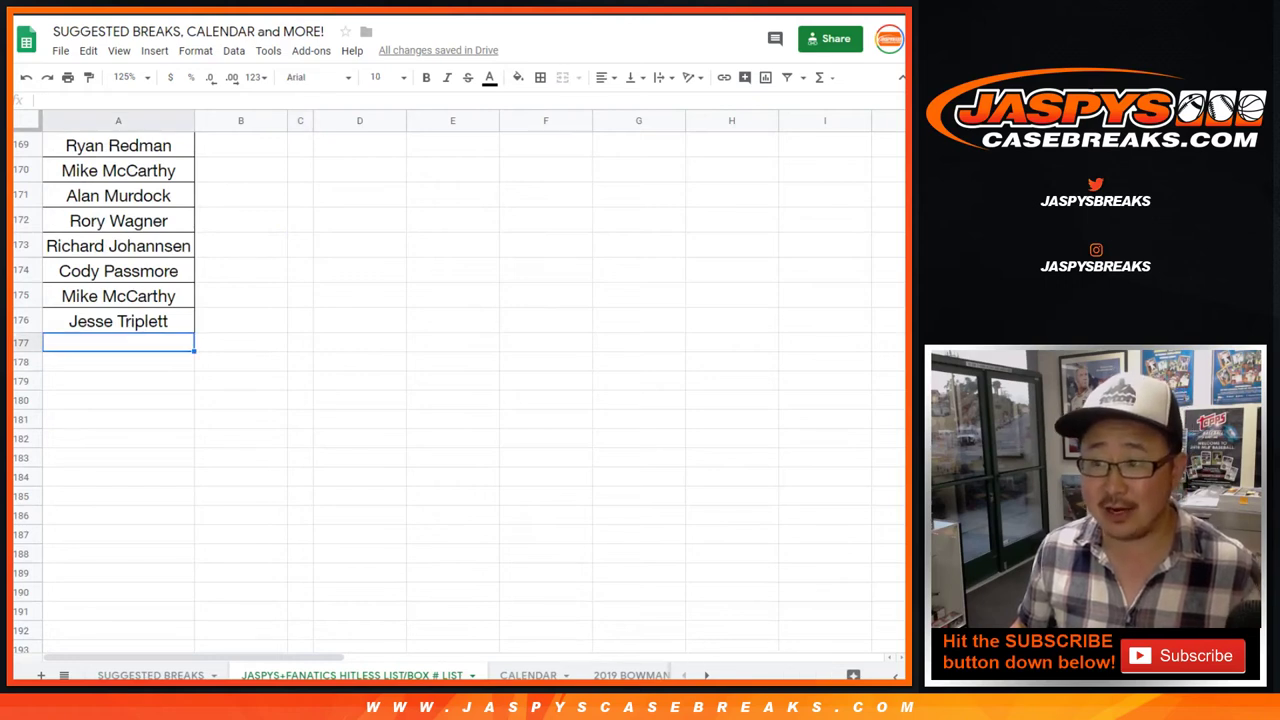
pyautogui.hotkey('ctrl', 'v')
# Clear the bold names in A179 and A181 and move the A180 name up into A179
pyautogui.click(118, 396)
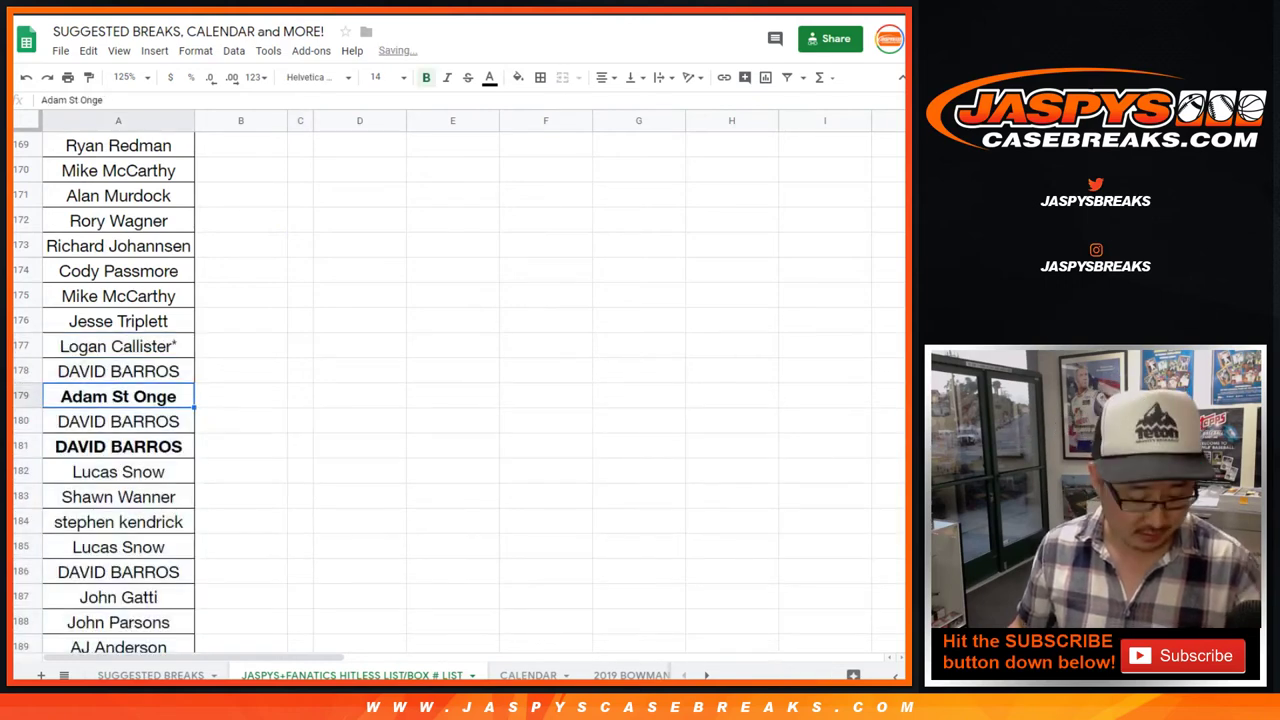
pyautogui.press('Delete')
pyautogui.click(118, 436)
pyautogui.press('Delete')
pyautogui.click(118, 415)
pyautogui.click(118, 393)
pyautogui.hotkey('ctrl', 'v')
# Move the names from A182 down up one row to close the remaining gap
pyautogui.click(118, 459)
pyautogui.scroll(-7, 450, 390)
pyautogui.keyDown('shift'); pyautogui.click(118, 396); pyautogui.keyUp('shift')
pyautogui.scroll(5, 450, 390)
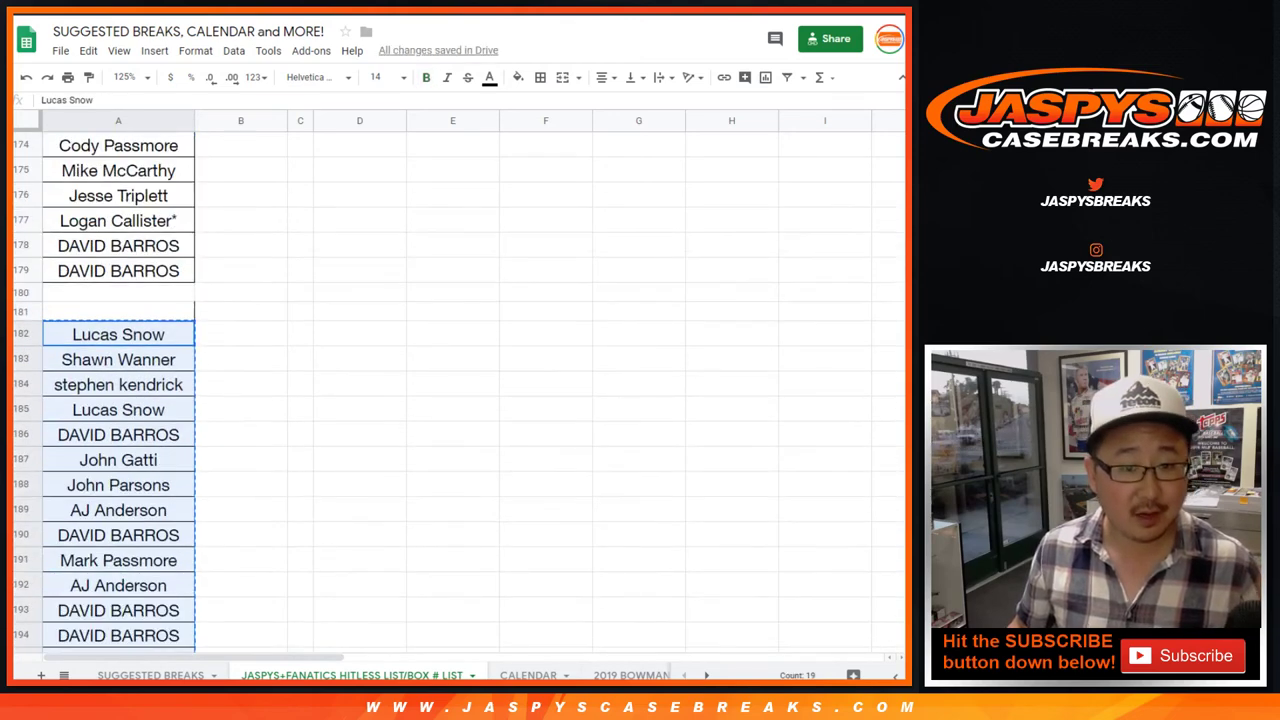
pyautogui.hotkey('ctrl', 'x')
pyautogui.click(118, 291)
pyautogui.hotkey('ctrl', 'v')
pyautogui.scroll(15, 450, 390)
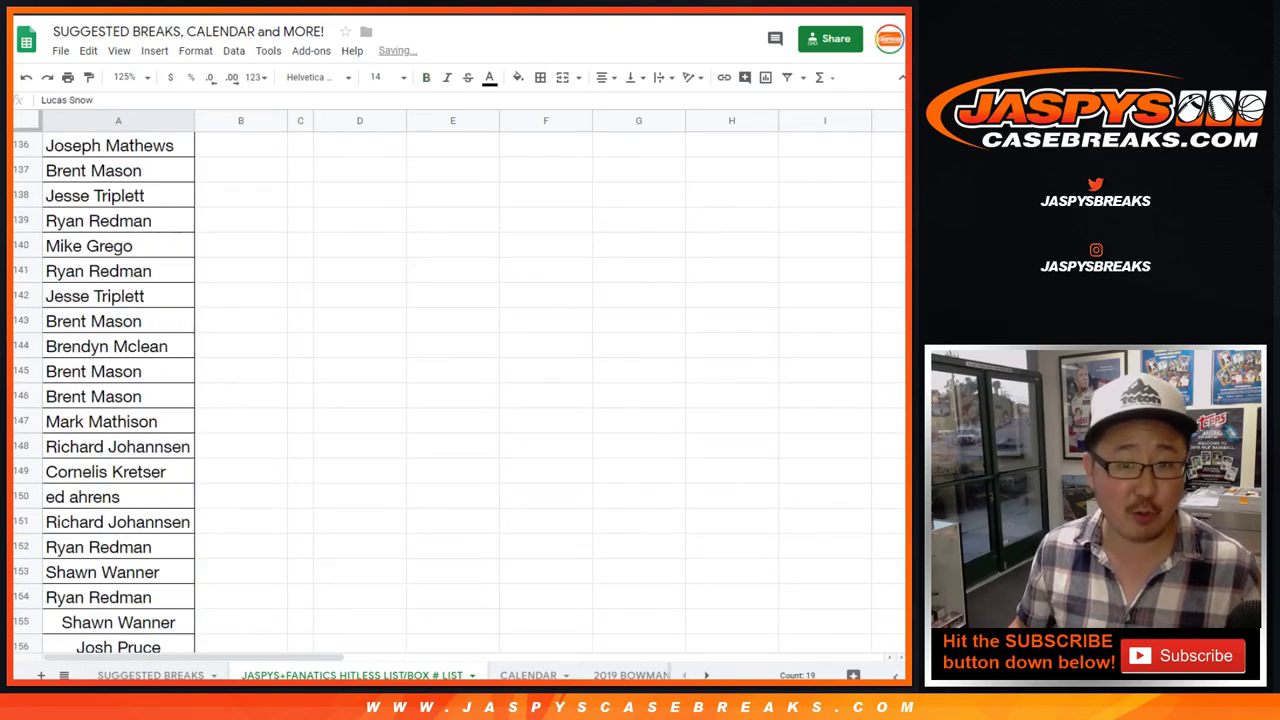
pyautogui.scroll(15, 450, 390)
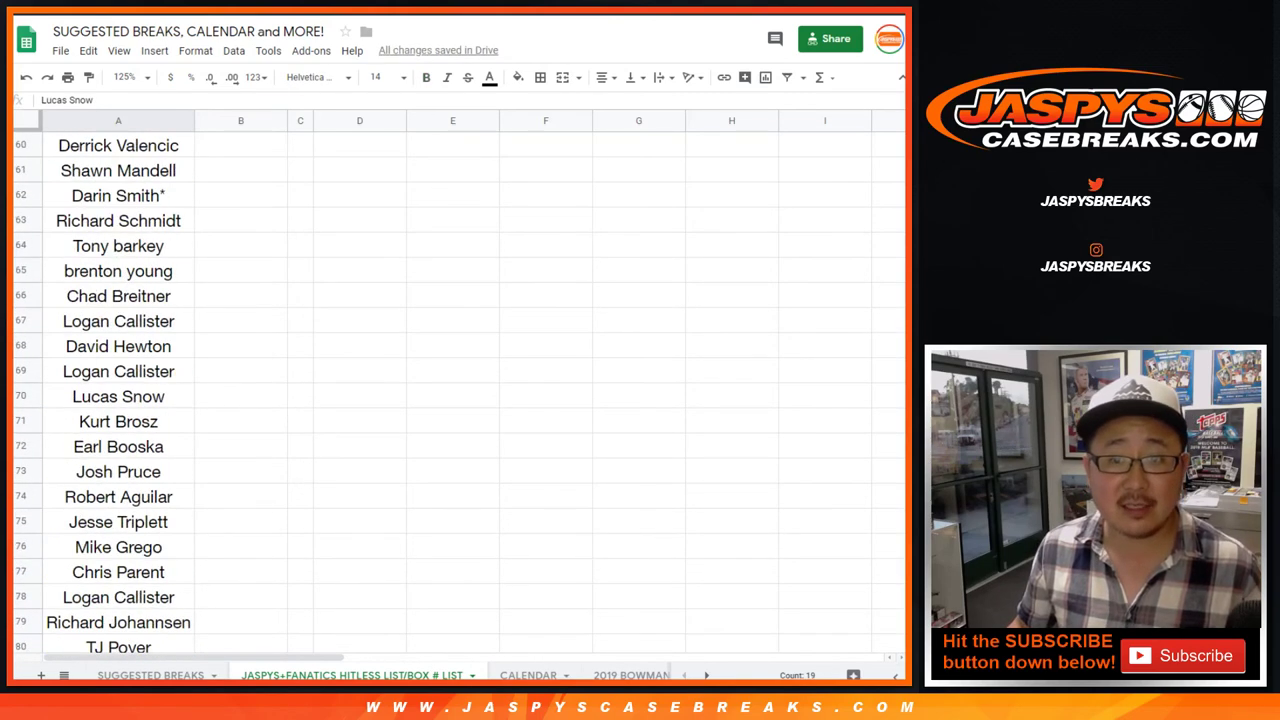
# Delete box number 33 from C26 and shift the numbers below up to close the gap
pyautogui.hotkey('ctrl', 'Tab')
pyautogui.hotkey('ctrl', 'Tab')
pyautogui.scroll(15, 450, 390)
pyautogui.scroll(2, 450, 390)
pyautogui.click(300, 245)
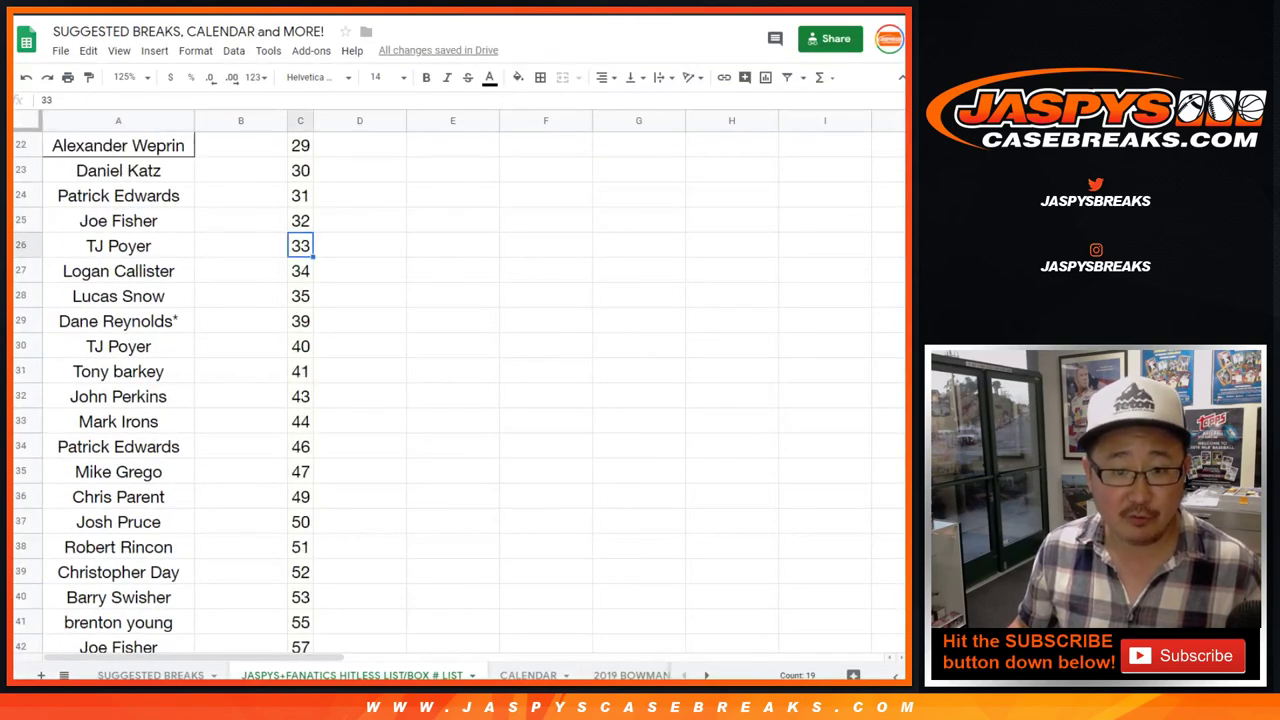
pyautogui.press('Delete')
pyautogui.click(300, 270)
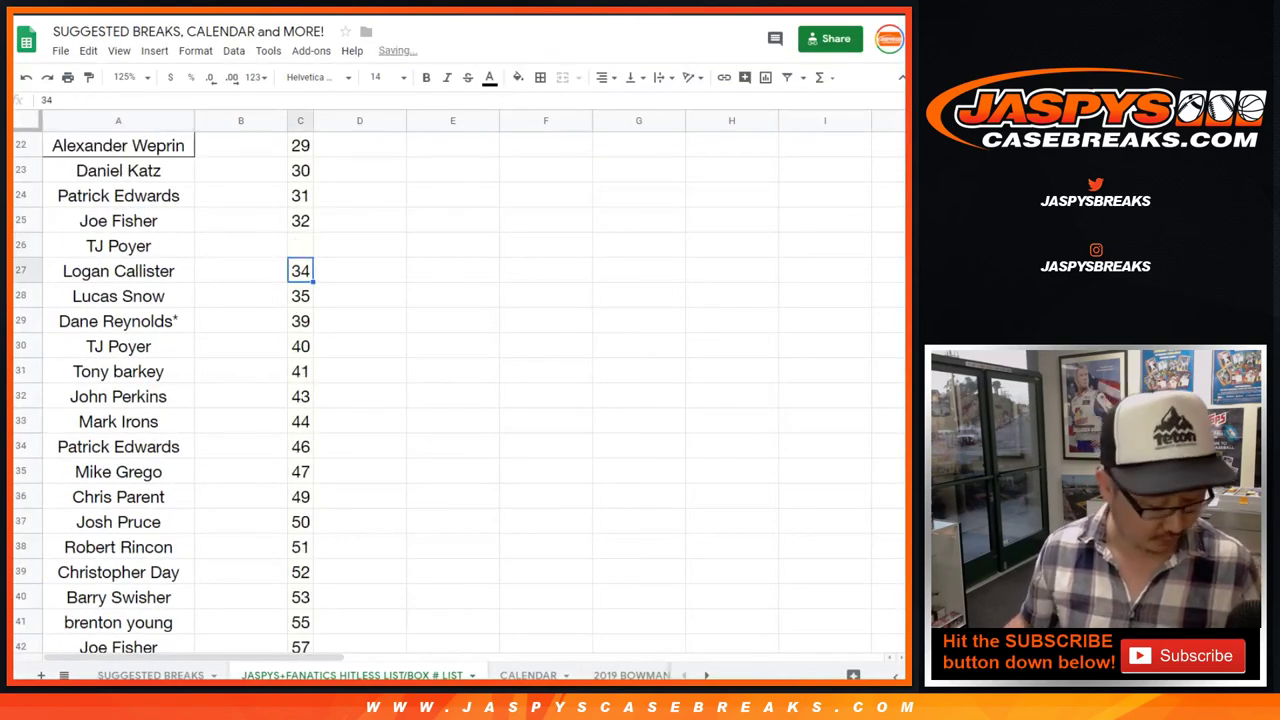
pyautogui.hotkey('ctrl', 'shift', 'Down')
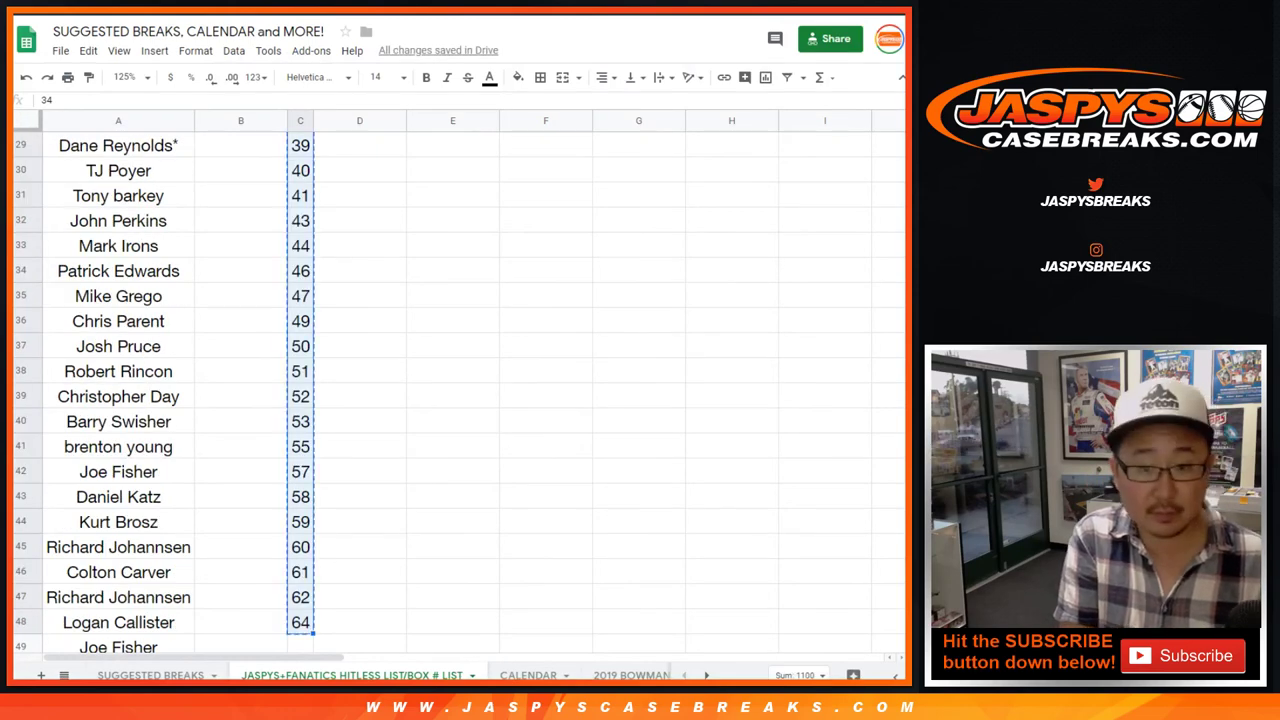
pyautogui.hotkey('ctrl', 'x')
pyautogui.press('Up')
pyautogui.hotkey('ctrl', 'v')
# Delete box number 15 from C10 and shift C11:C47 up, so C10 reads 16
pyautogui.press('Up')
pyautogui.press('Up')
pyautogui.press('Up')
pyautogui.press('Up')
pyautogui.press('Delete')
pyautogui.press('Down')
pyautogui.hotkey('ctrl', 'shift', 'Down')
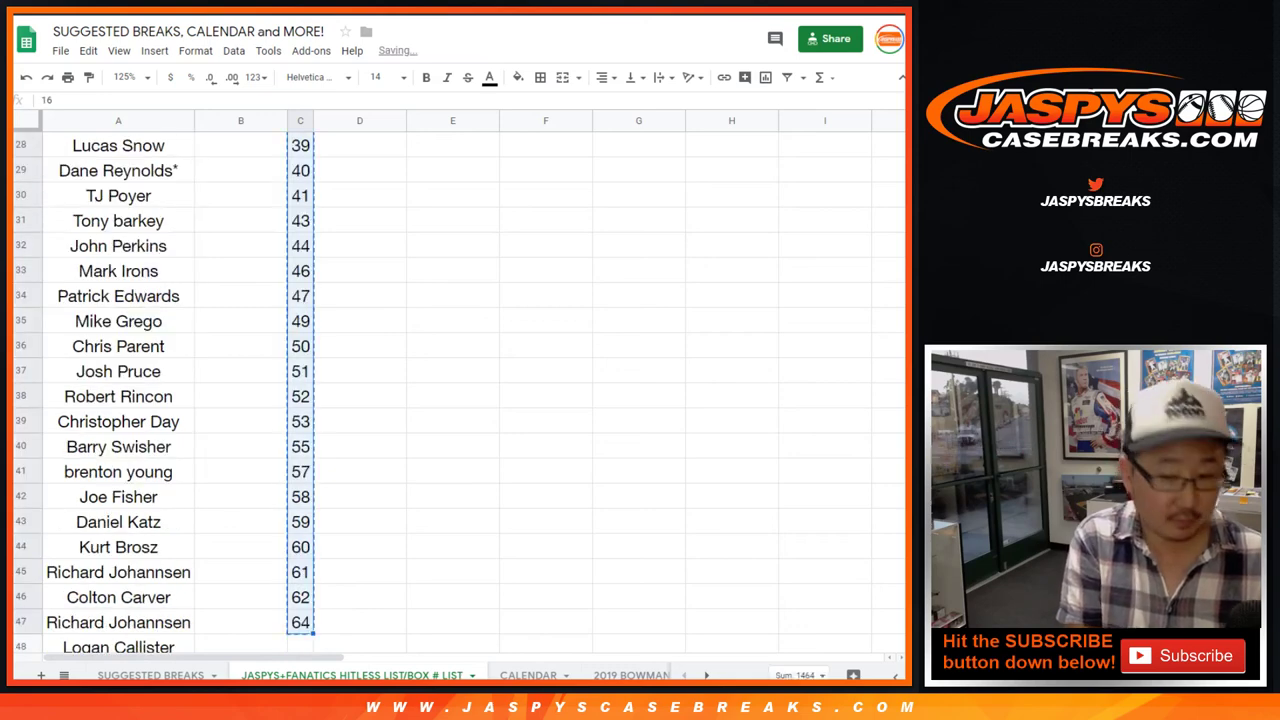
pyautogui.hotkey('ctrl', 'x')
pyautogui.press('Up')
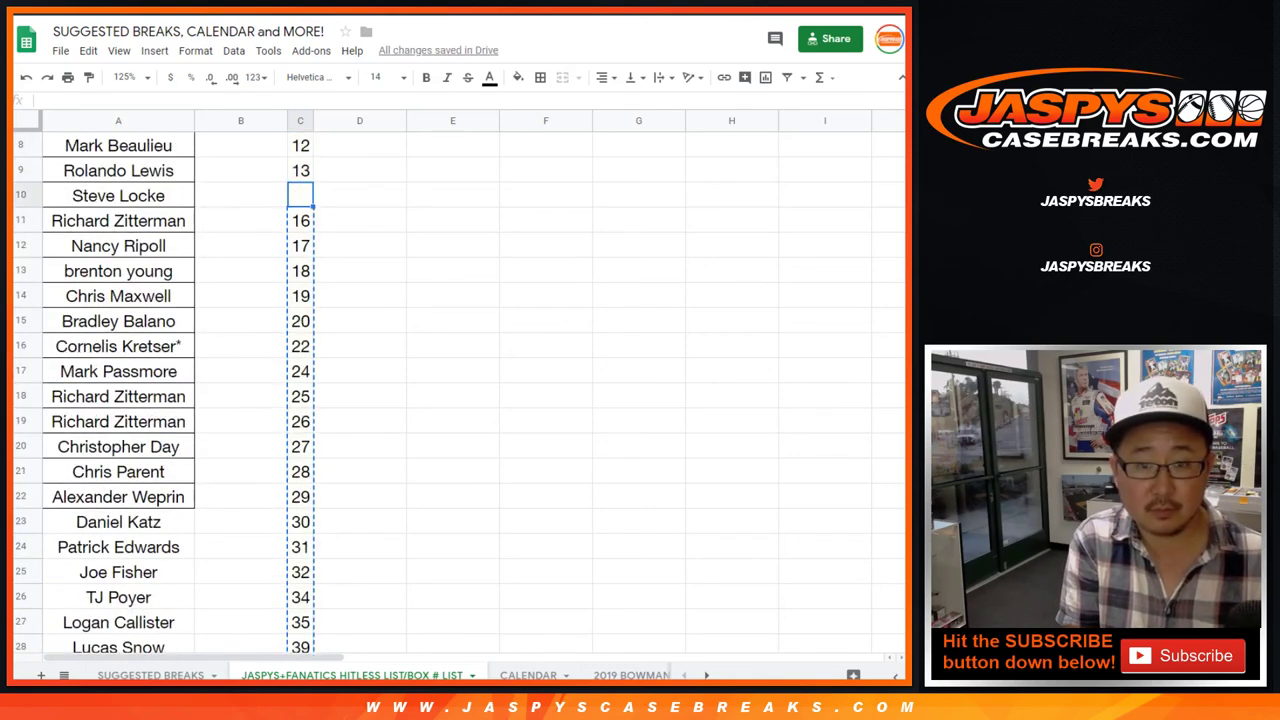
pyautogui.hotkey('ctrl', 'v')
pyautogui.scroll(3, 460, 390)
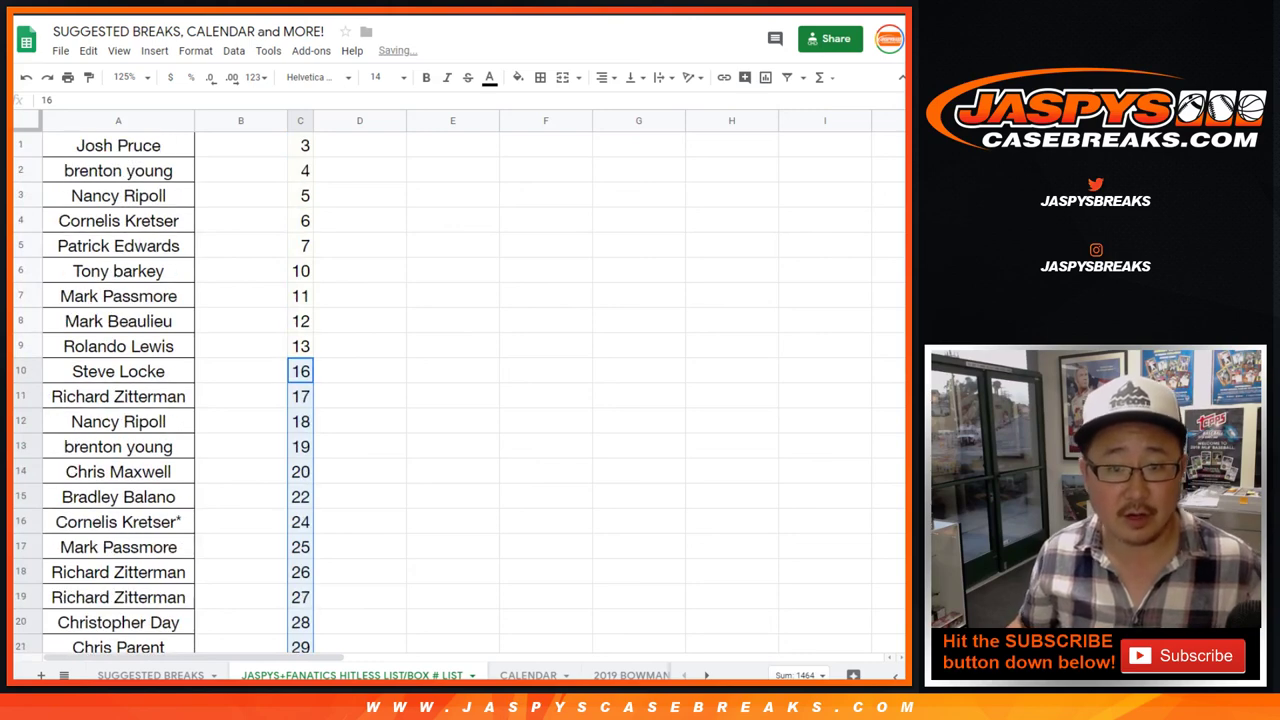